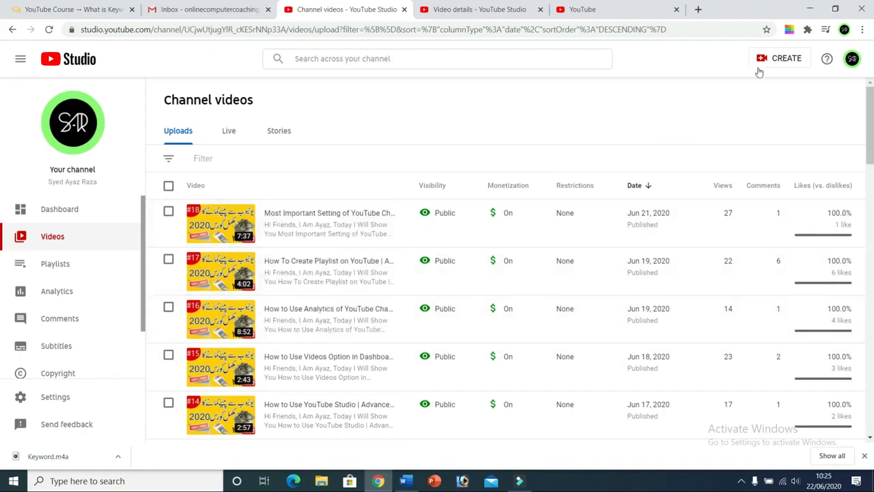
# - Start a new video upload with the What is Keyword file from Documents > Wondershare Filmora 9 > Output
pyautogui.click(681, 121)
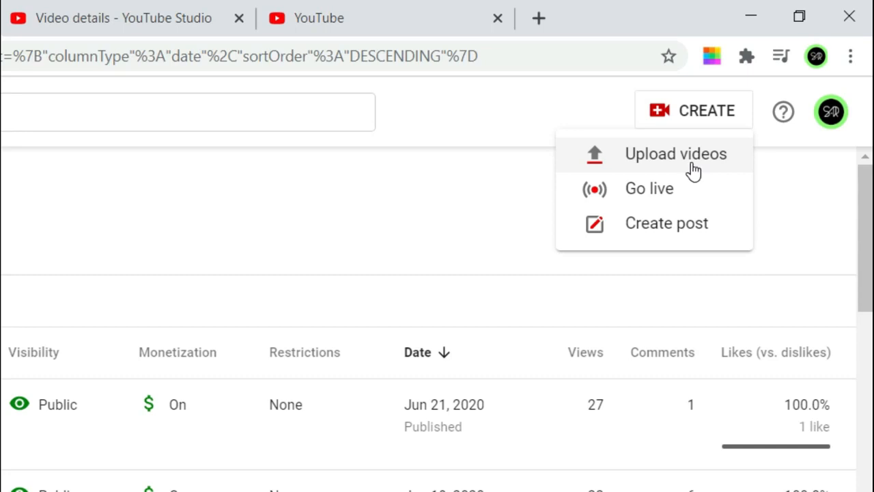
pyautogui.click(693, 170)
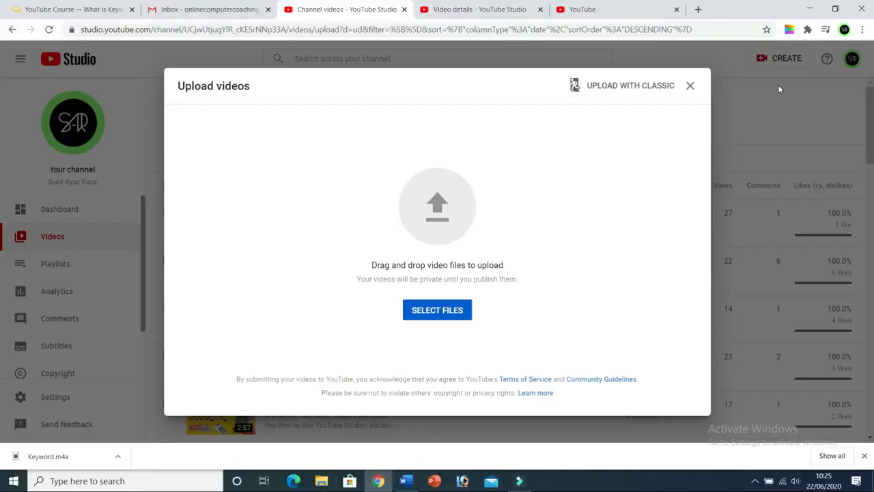
pyautogui.click(439, 313)
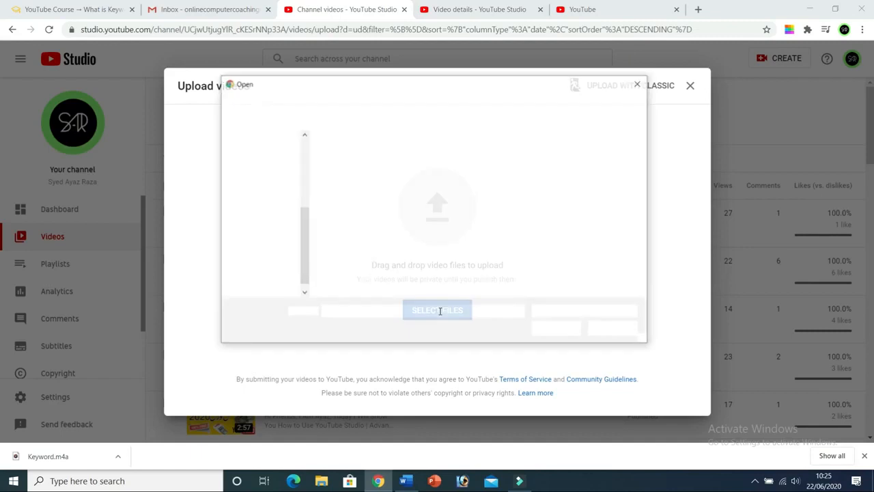
pyautogui.click(275, 196)
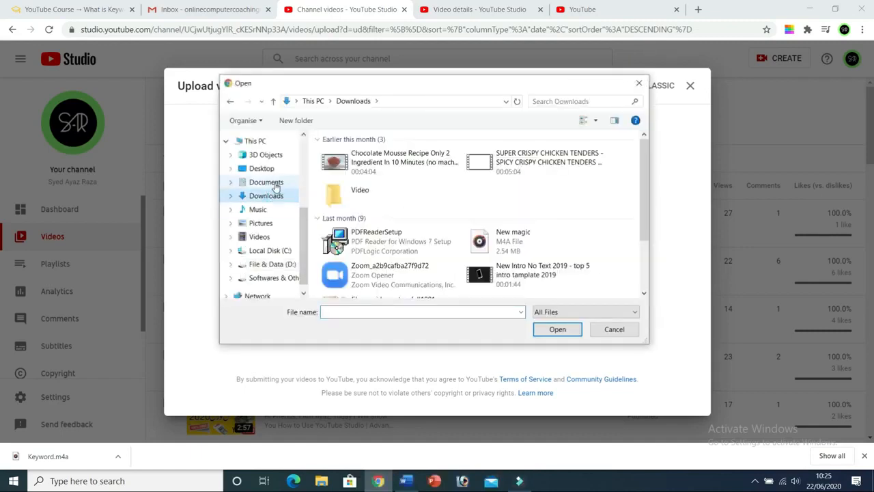
pyautogui.click(275, 186)
pyautogui.doubleClick(349, 239)
pyautogui.click(356, 193)
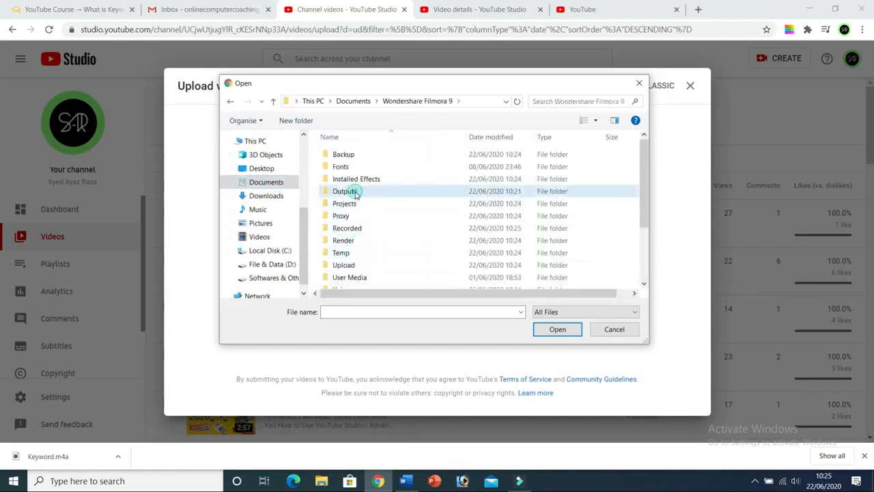
pyautogui.doubleClick(355, 193)
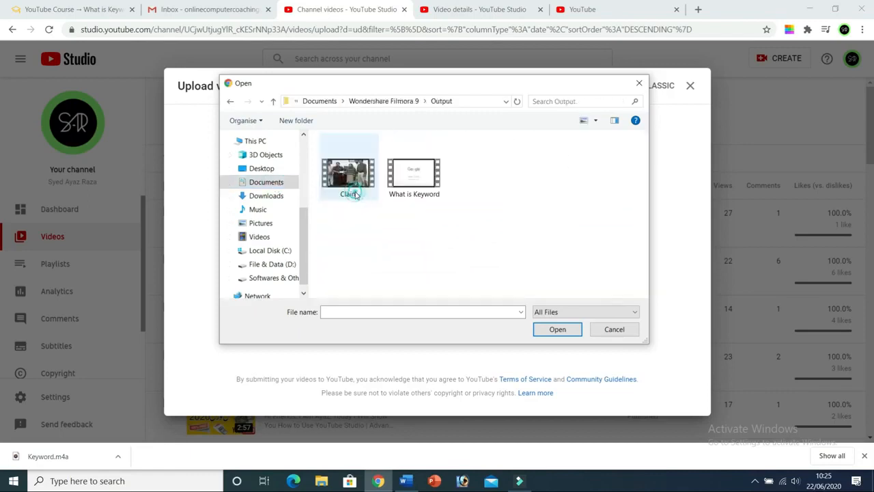
pyautogui.click(412, 177)
pyautogui.click(549, 329)
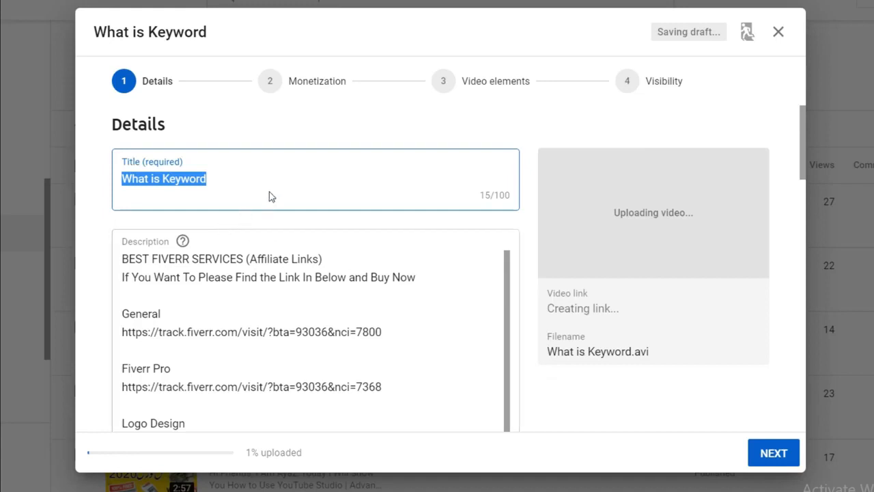
# - Review the default description text of the new upload, including its affiliate and channel links
pyautogui.click(251, 176)
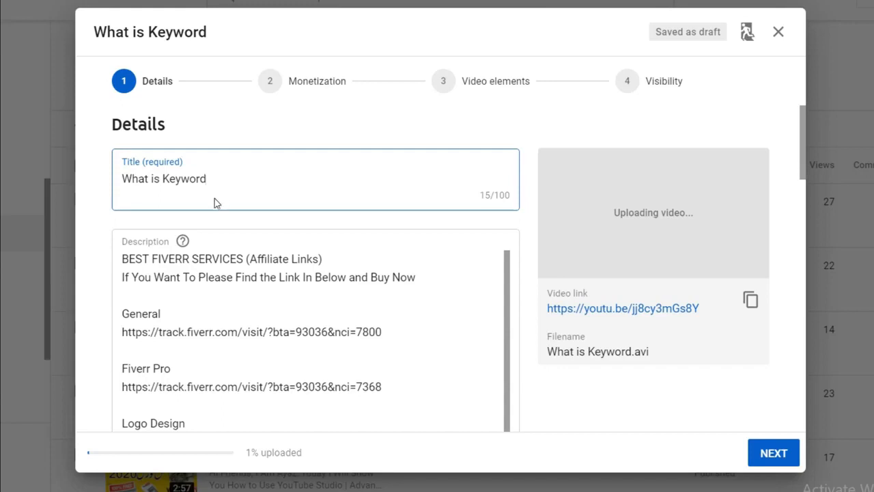
pyautogui.click(271, 301)
pyautogui.scroll(-3, 332, 329)
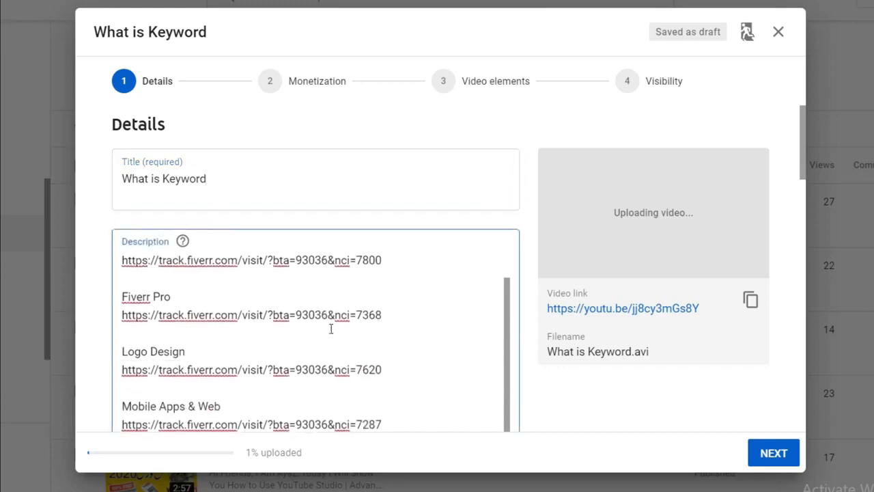
pyautogui.scroll(-8, 331, 329)
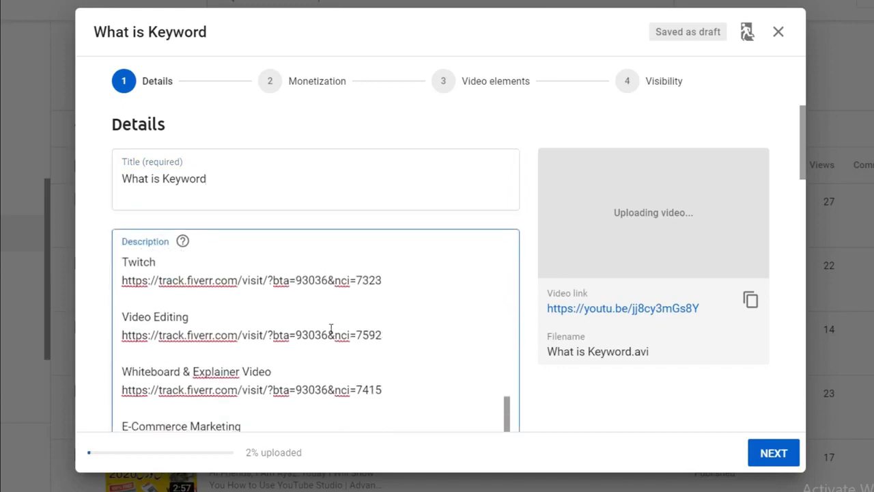
pyautogui.scroll(-6, 331, 329)
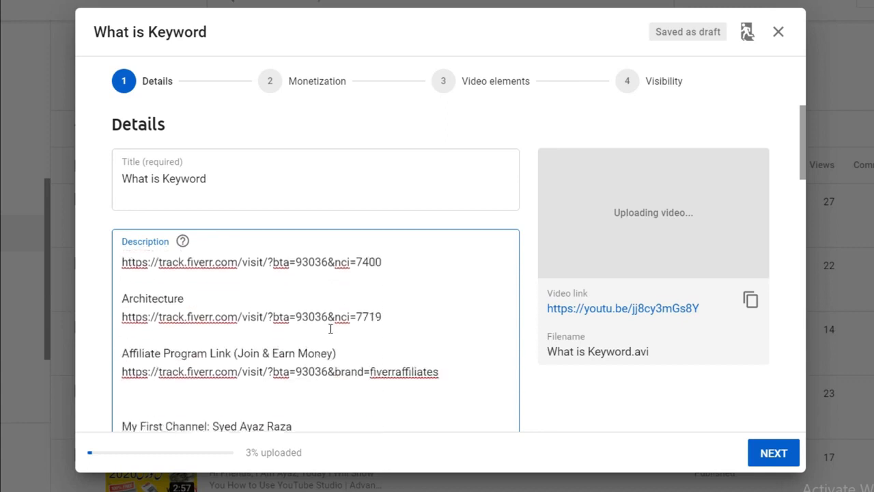
pyautogui.scroll(-4, 348, 331)
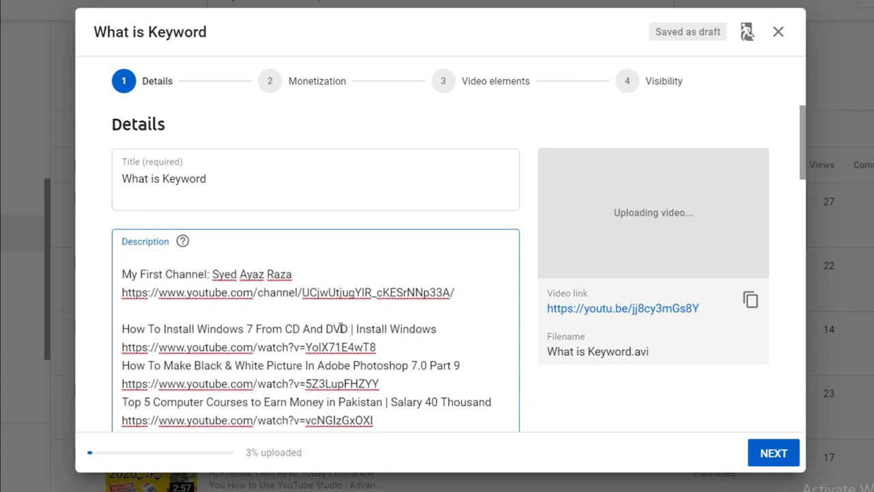
pyautogui.scroll(-4, 340, 328)
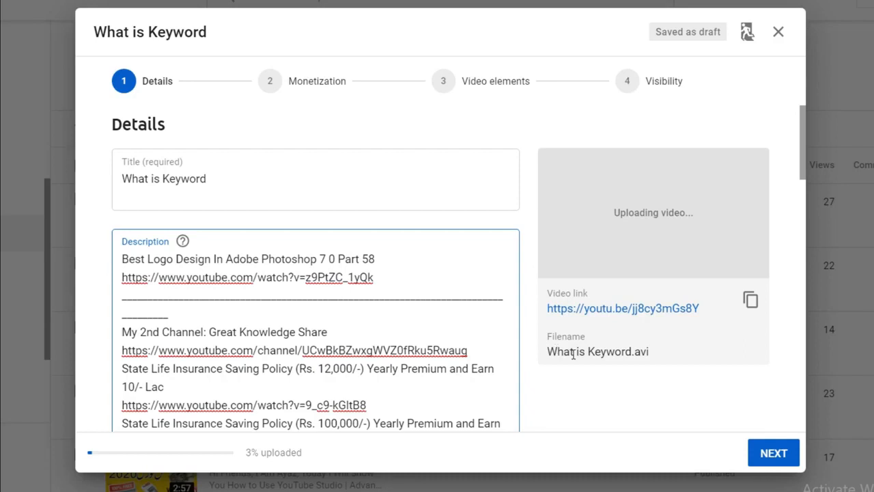
pyautogui.scroll(-5, 572, 352)
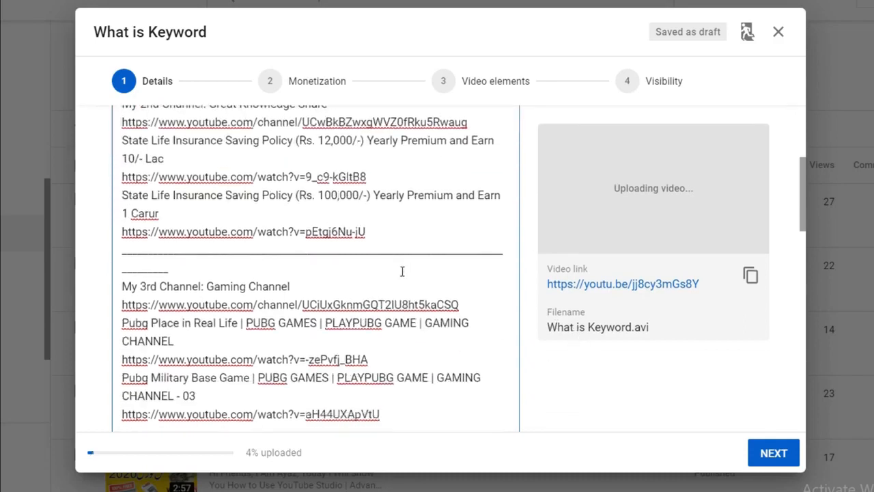
pyautogui.scroll(10, 403, 272)
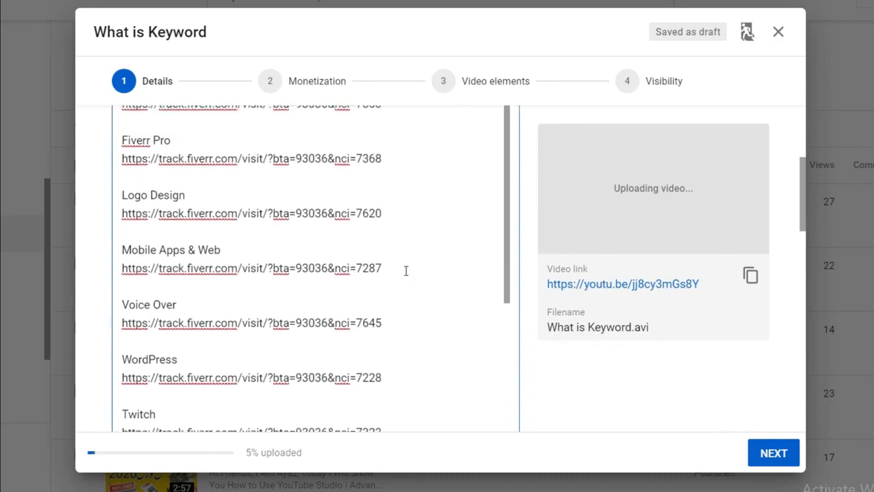
pyautogui.scroll(5, 562, 309)
# - Append "| Advance YouTube Complete Course 2020 | Lecture - 18", copied from the Lecture 18 video's title, to the new title with single spacing
pyautogui.click(240, 179)
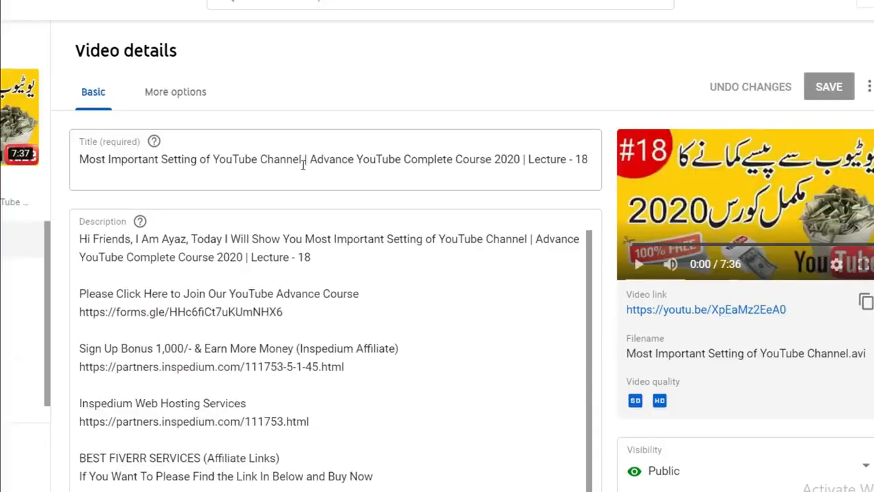
pyautogui.moveTo(303, 159); pyautogui.dragTo(593, 156)
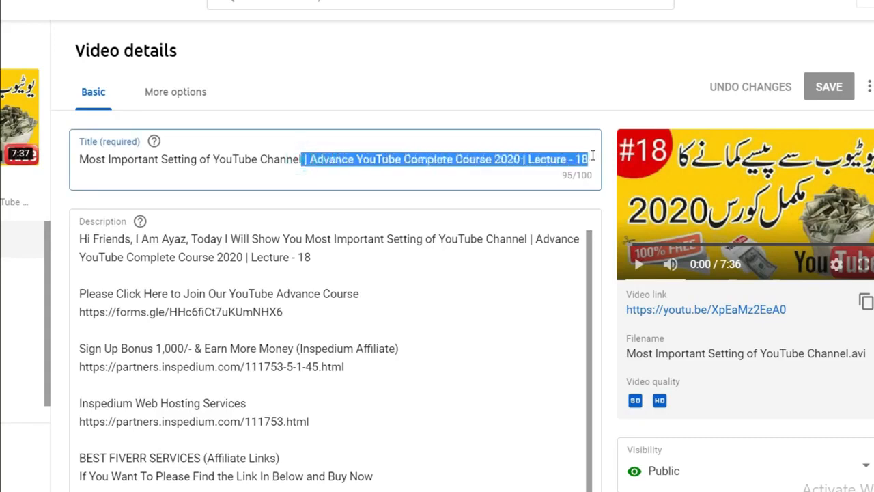
pyautogui.rightClick(543, 160)
pyautogui.click(586, 215)
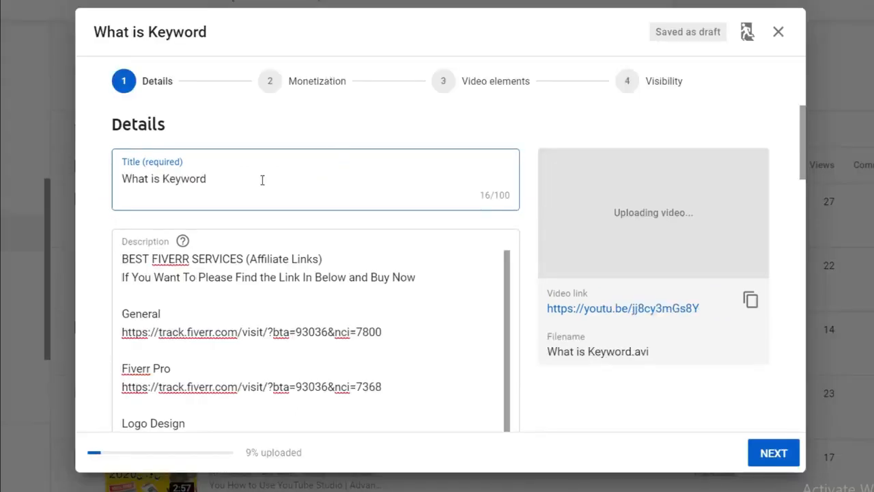
pyautogui.hotkey('ctrl', 'v')
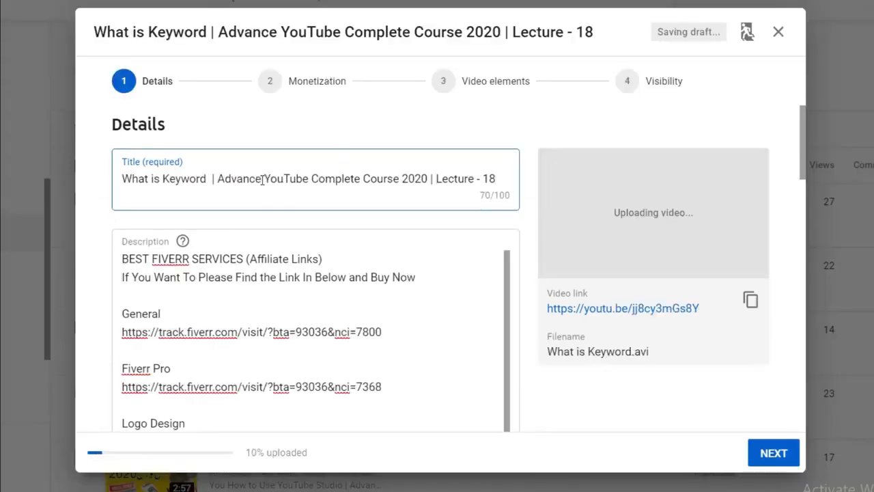
pyautogui.click(209, 178)
pyautogui.press('BackSpace')
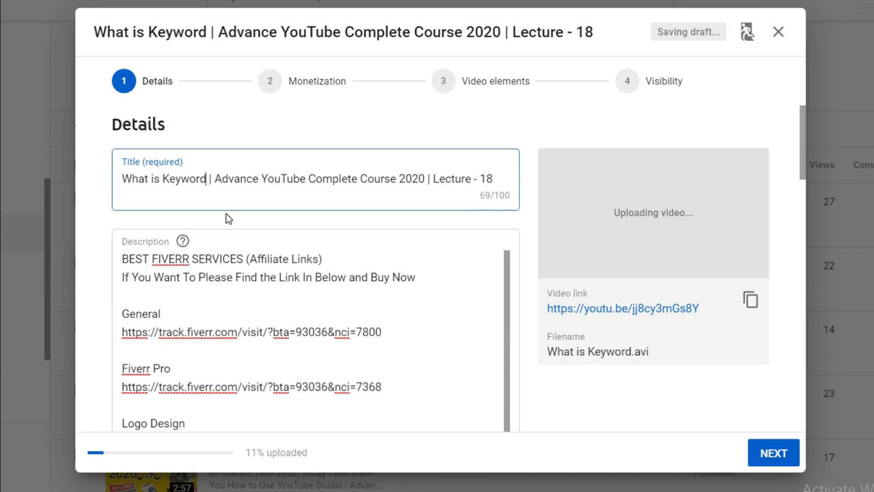
# - Change the lecture number at the end of the new video's title to 20
pyautogui.press('Right')
pyautogui.press('Right')
pyautogui.press('Right')
pyautogui.press('Right')
pyautogui.press('Right')
pyautogui.press('Right')
pyautogui.press('Right')
pyautogui.press('Right')
pyautogui.press('Right')
pyautogui.press('Right')
pyautogui.press('Right')
pyautogui.press('Right')
pyautogui.press('Right')
pyautogui.press('Right')
pyautogui.press('Right')
pyautogui.press('Right')
pyautogui.press('Right')
pyautogui.press('Right')
pyautogui.press('Right')
pyautogui.press('Right')
pyautogui.press('Right')
pyautogui.press('Right')
pyautogui.press('Right')
pyautogui.press('Right')
pyautogui.press('Right')
pyautogui.press('Right')
pyautogui.press('Right')
pyautogui.press('Right')
pyautogui.press('Right')
pyautogui.press('Right')
pyautogui.press('Right')
pyautogui.press('Right')
pyautogui.press('Right')
pyautogui.press('Right')
pyautogui.press('Right')
pyautogui.press('Right')
pyautogui.press('Right')
pyautogui.press('BackSpace')
pyautogui.press('BackSpace')
pyautogui.write('20')
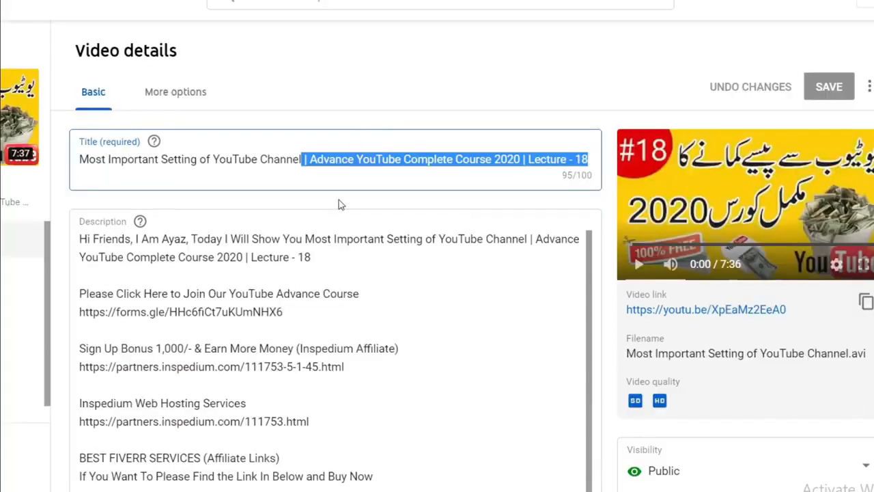
# - Replace the new upload's entire description with the full description copied from the Lecture 18 video
pyautogui.click(309, 290)
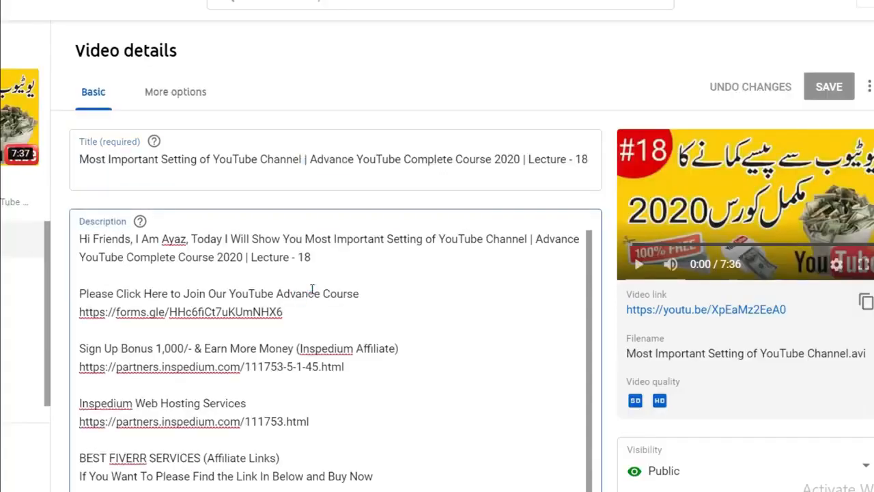
pyautogui.hotkey('ctrl', 'a')
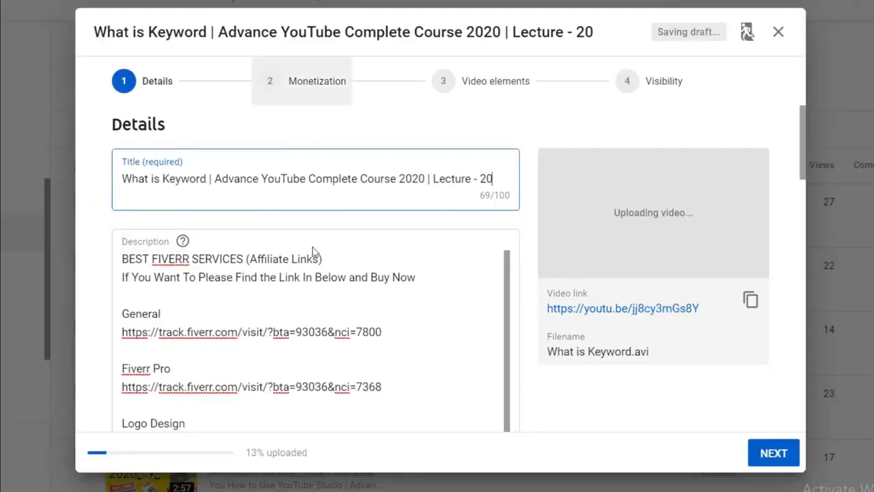
pyautogui.click(318, 270)
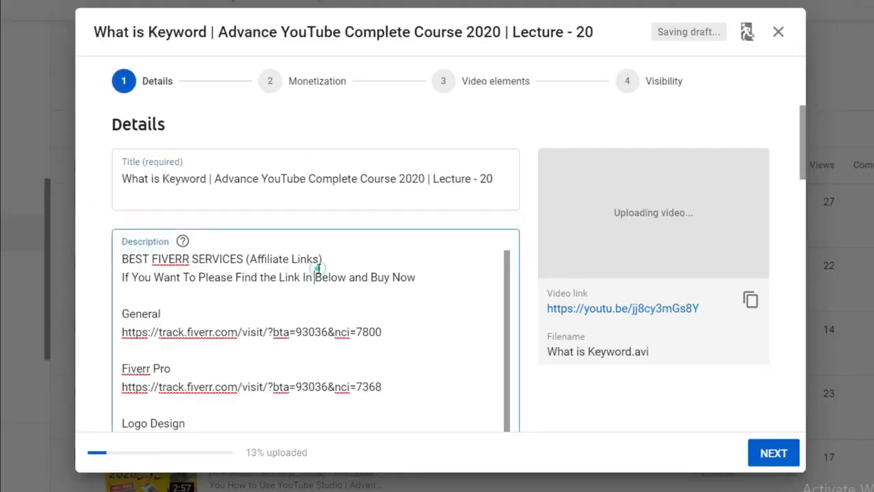
pyautogui.hotkey('ctrl', 'a')
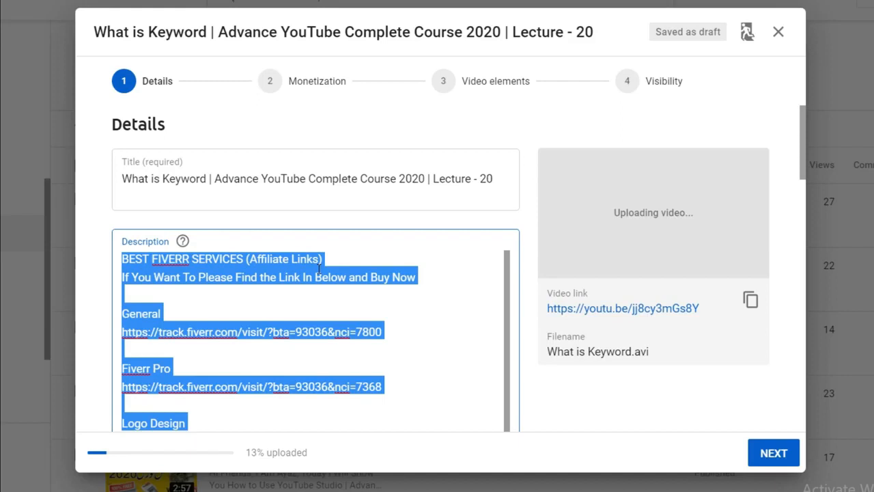
pyautogui.press('BackSpace')
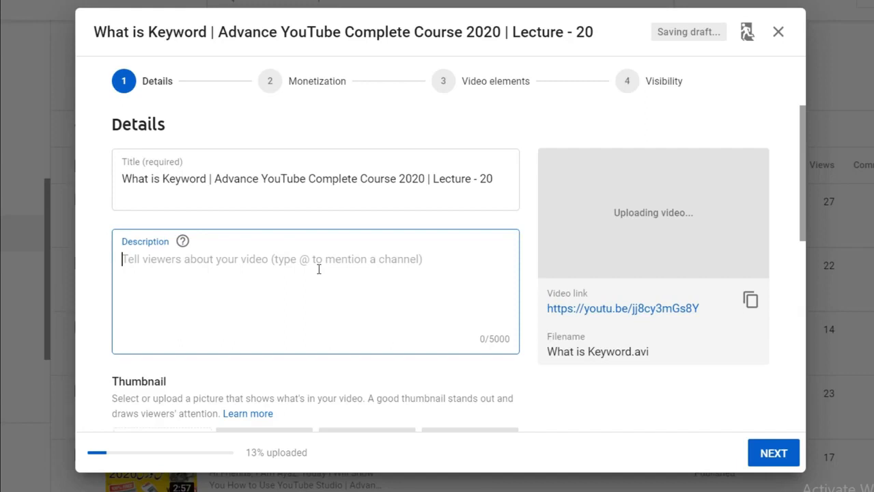
pyautogui.hotkey('ctrl', 'v')
# - Replace the old video title in the description's opening sentence with "What is Keyword | Advance YouTube Complete Course 2020 | Lecture - 20", copied from the title
pyautogui.moveTo(498, 180); pyautogui.dragTo(210, 169)
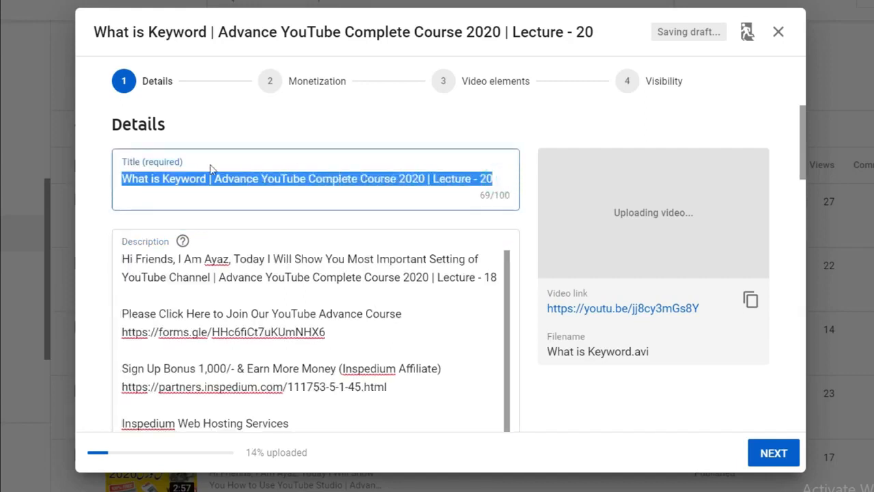
pyautogui.rightClick(257, 178)
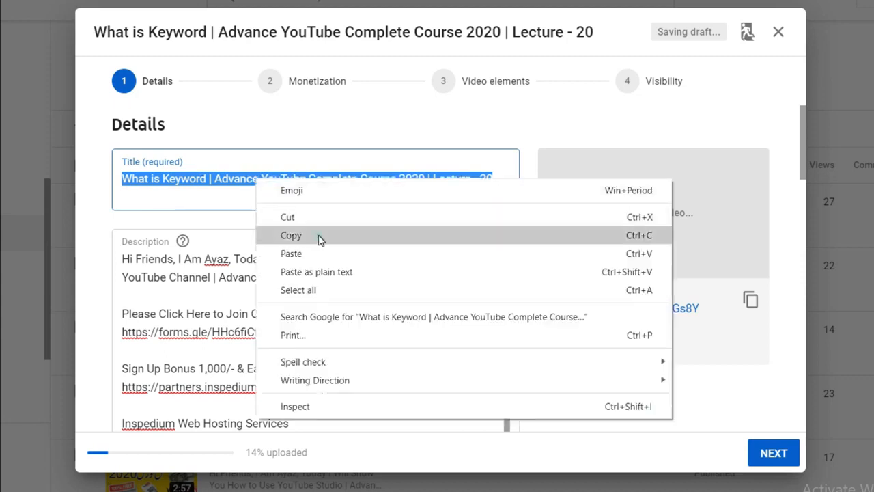
pyautogui.click(319, 236)
pyautogui.click(369, 278)
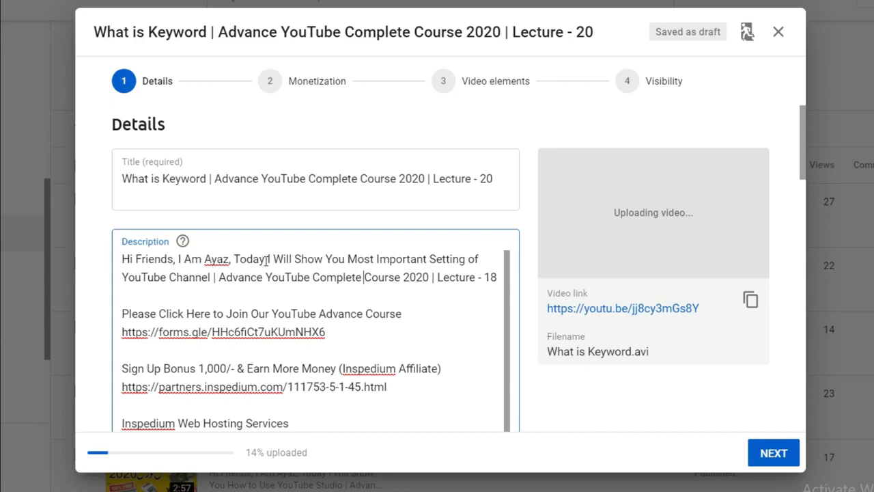
pyautogui.doubleClick(350, 259)
pyautogui.moveTo(393, 266); pyautogui.dragTo(498, 281)
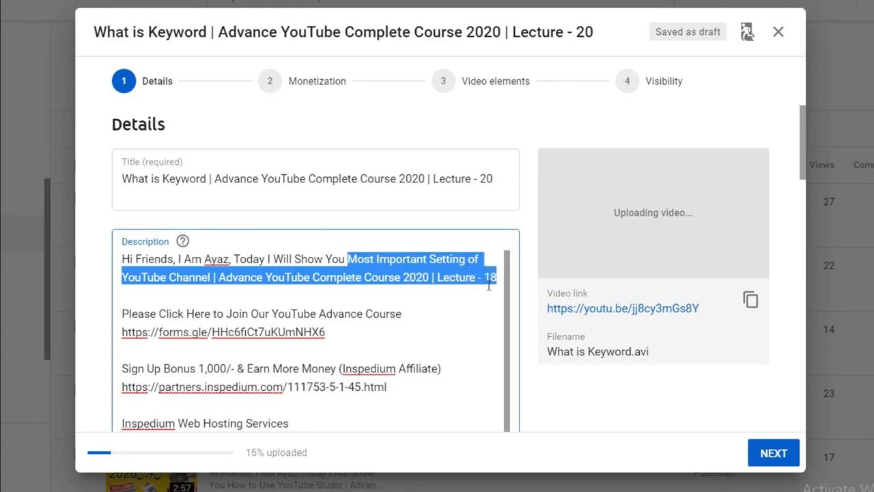
pyautogui.hotkey('ctrl', 'v')
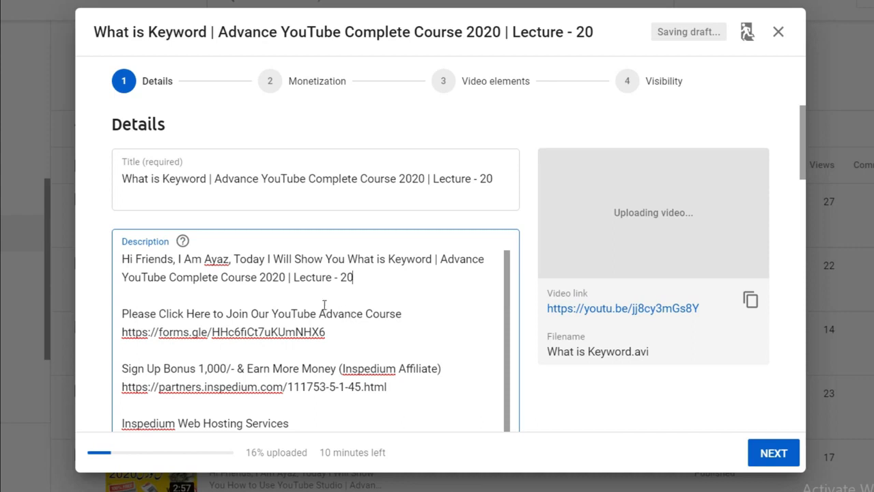
# - Replace the first hashtag near the end of the description, #MostImportantChannelSetting, with #WhatIsKeyword
pyautogui.scroll(-10, 324, 304)
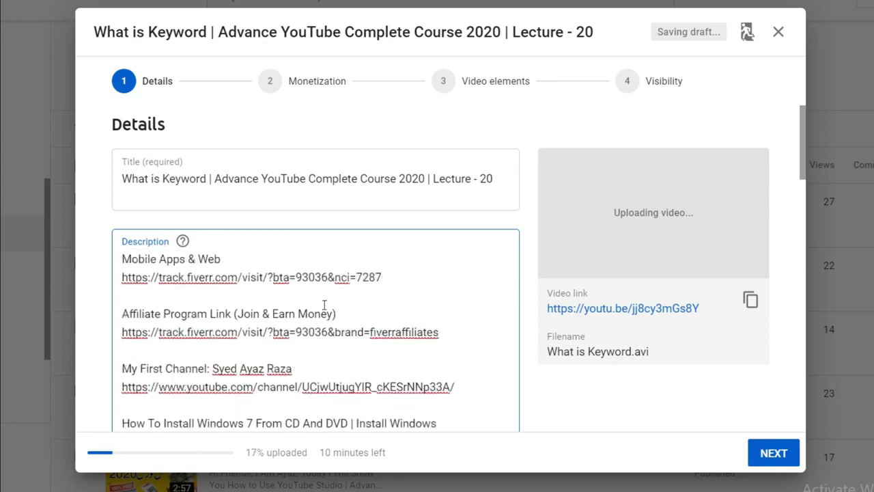
pyautogui.click(307, 313)
pyautogui.press('Down')
pyautogui.press('Down')
pyautogui.press('Down')
pyautogui.press('Down')
pyautogui.press('Down')
pyautogui.press('Down')
pyautogui.press('Down')
pyautogui.press('Down')
pyautogui.press('Down')
pyautogui.press('Down')
pyautogui.press('Down')
pyautogui.press('Down')
pyautogui.press('Down')
pyautogui.press('Down')
pyautogui.press('Down')
pyautogui.press('Down')
pyautogui.press('Down')
pyautogui.press('Down')
pyautogui.press('Down')
pyautogui.press('Down')
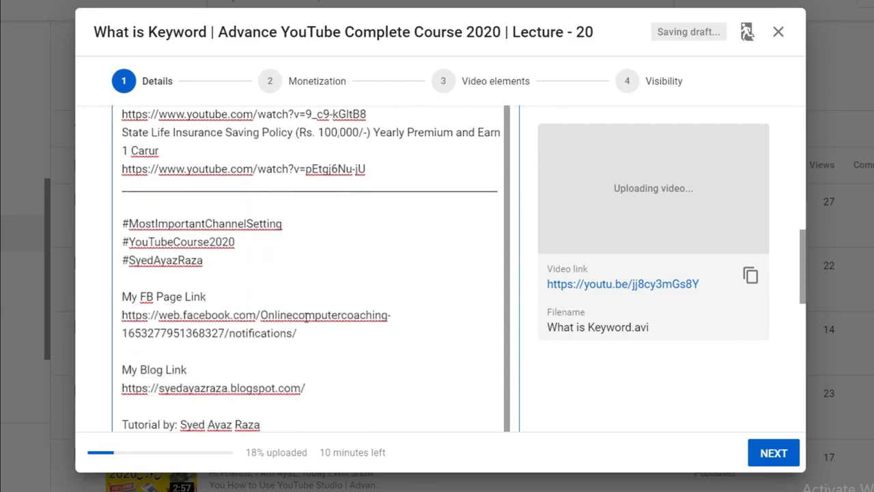
pyautogui.scroll(-1, 226, 212)
pyautogui.click(130, 149)
pyautogui.press('Delete')
pyautogui.press('Delete')
pyautogui.press('Delete')
pyautogui.press('Delete')
pyautogui.press('Delete')
pyautogui.press('Delete')
pyautogui.press('Delete')
pyautogui.press('Delete')
pyautogui.press('Delete')
pyautogui.press('Delete')
pyautogui.press('Delete')
pyautogui.press('Delete')
pyautogui.press('Delete')
pyautogui.press('Delete')
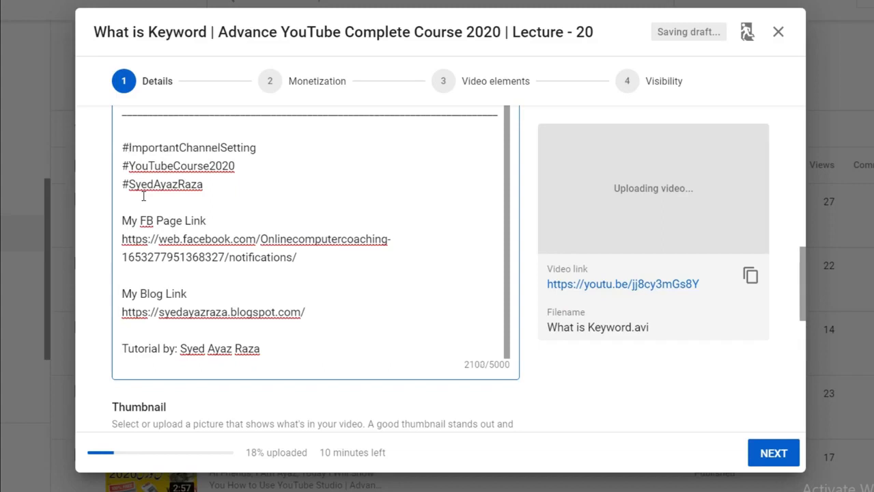
pyautogui.press('Delete')
pyautogui.press('Delete')
pyautogui.press('Delete')
pyautogui.press('Delete')
pyautogui.press('Delete')
pyautogui.press('Delete')
pyautogui.press('Delete')
pyautogui.press('Delete')
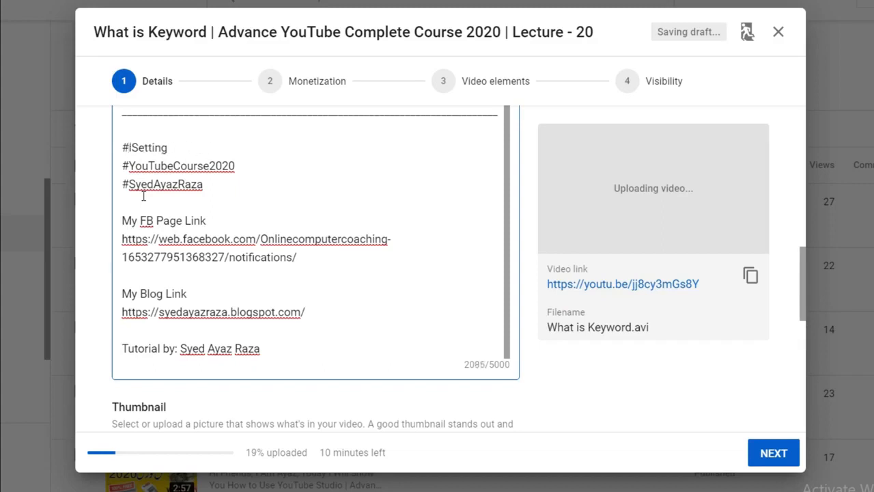
pyautogui.press('Delete')
pyautogui.press('Delete')
pyautogui.press('Delete')
pyautogui.write('WhatIsKe')
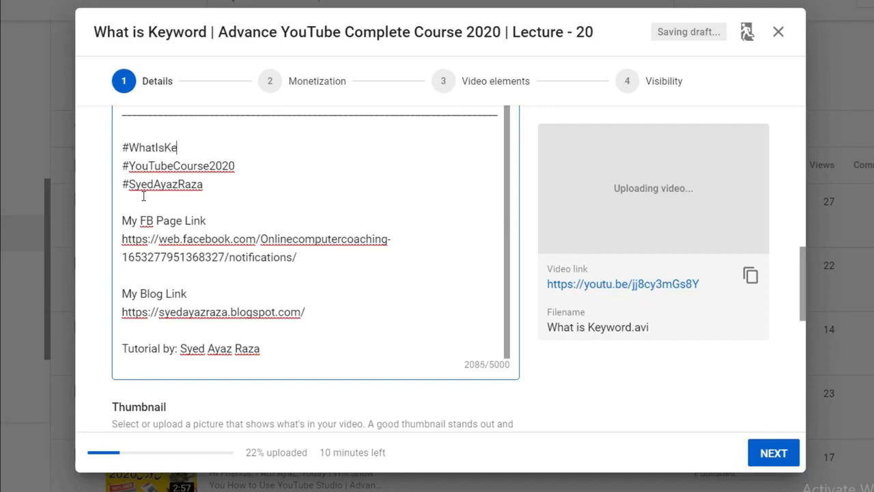
pyautogui.write('yword')
# - Upload the What is Keyword image from the Thumbnail-Online folder in Documents as the video's thumbnail
pyautogui.scroll(-2, 603, 353)
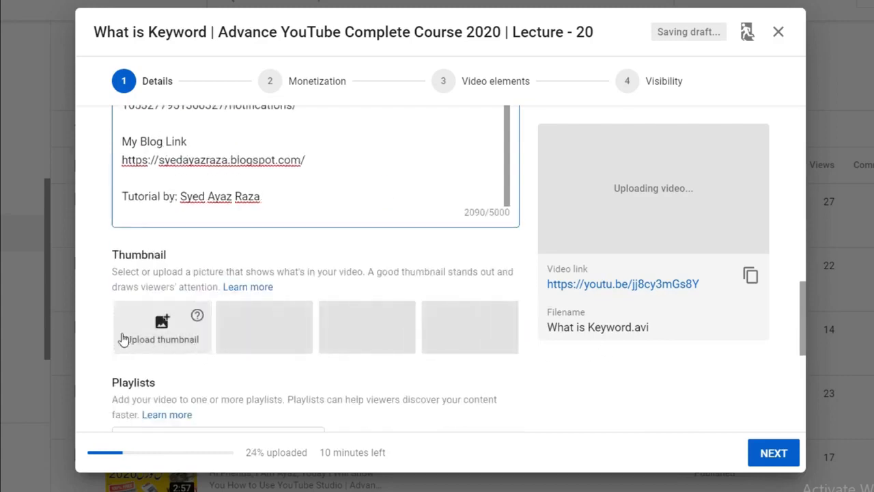
pyautogui.click(164, 333)
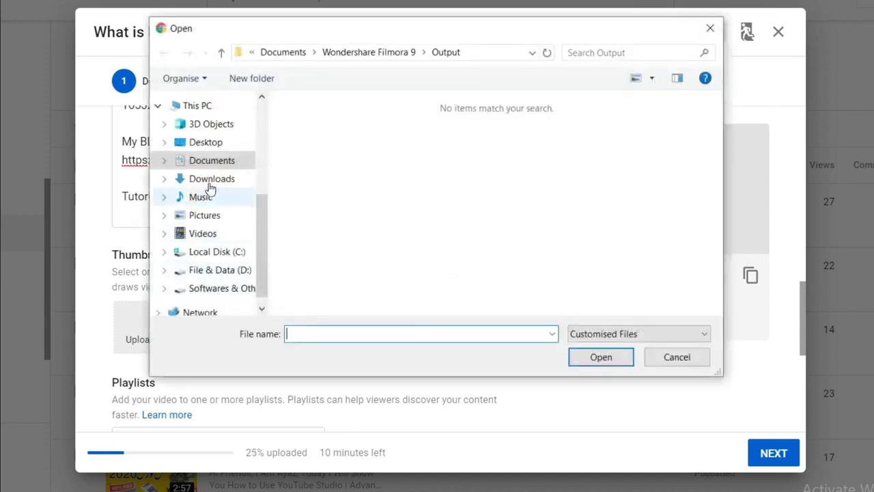
pyautogui.click(223, 165)
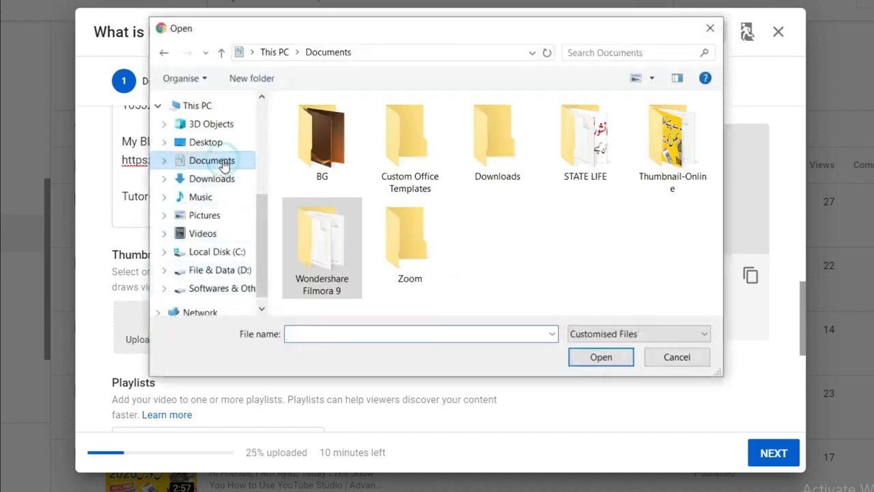
pyautogui.doubleClick(669, 163)
pyautogui.click(321, 147)
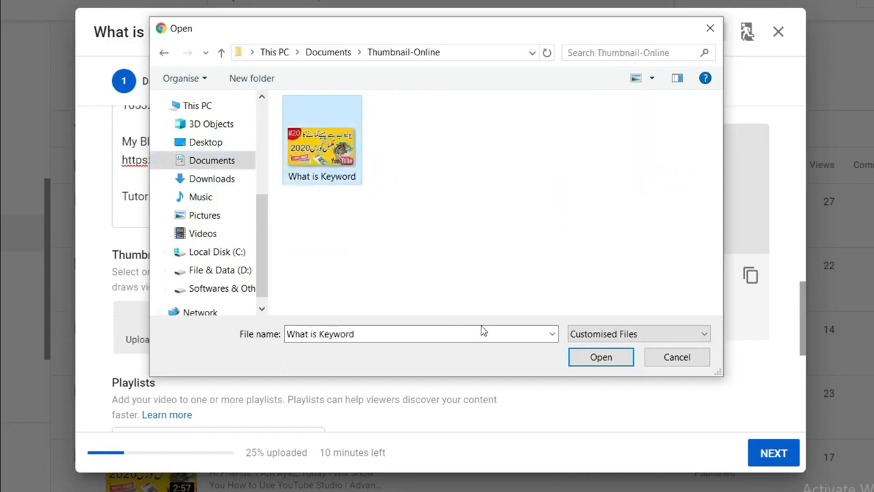
pyautogui.click(600, 358)
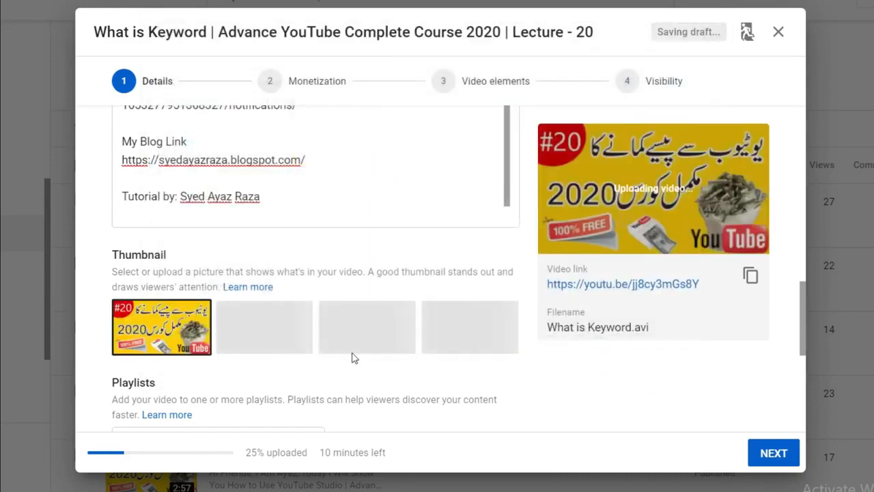
# - Add the video to the YouTube Complete Course 2020 playlist
pyautogui.scroll(-3, 531, 380)
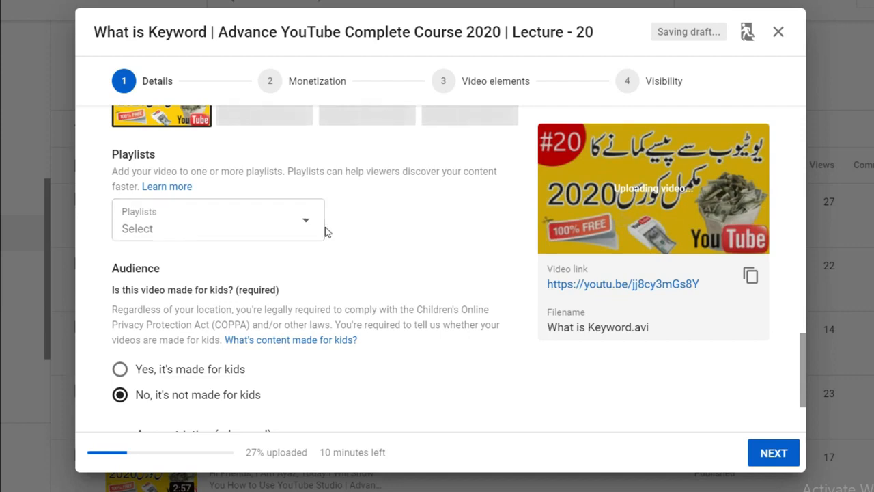
pyautogui.click(261, 229)
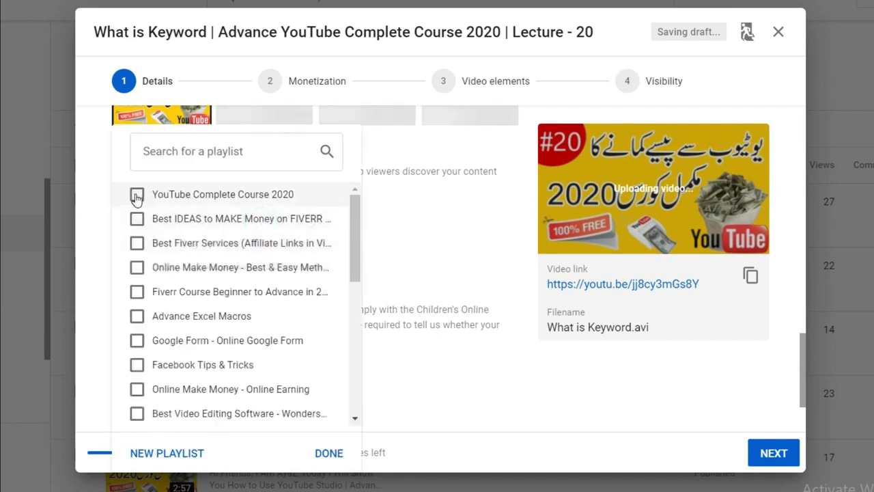
pyautogui.click(137, 196)
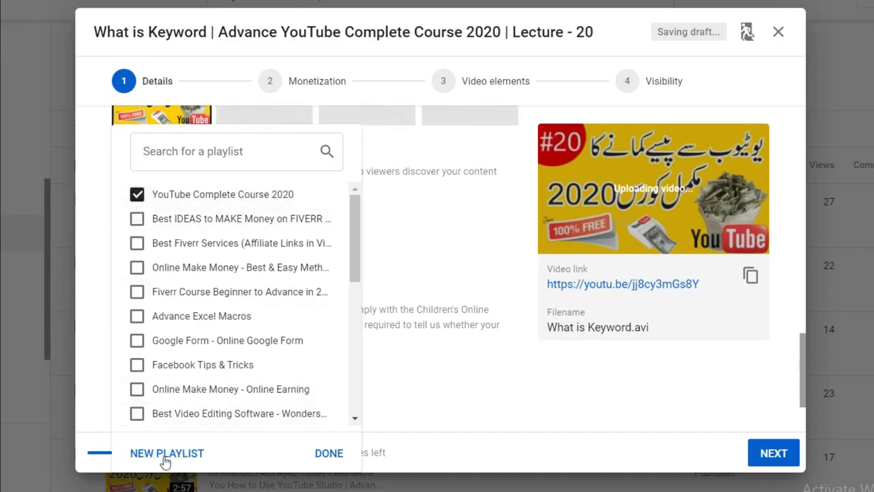
pyautogui.click(327, 453)
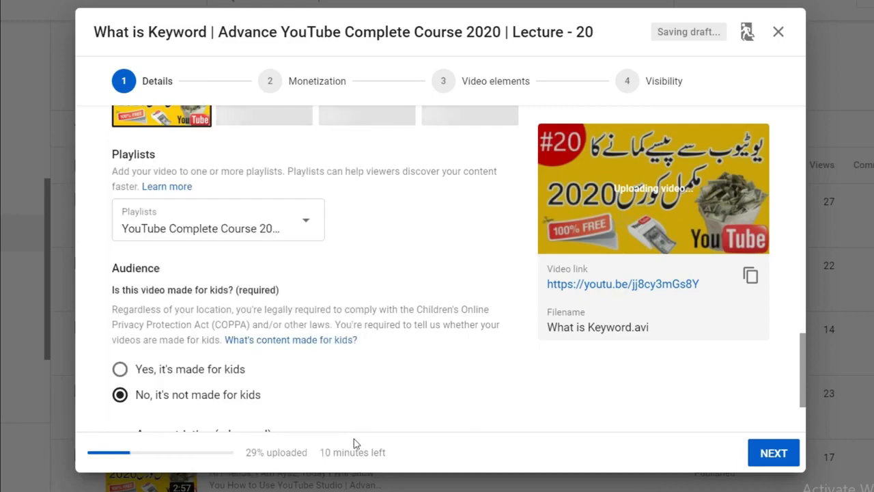
# - Mark the video as not made for kids and check its advanced age restriction setting
pyautogui.scroll(-1, 478, 370)
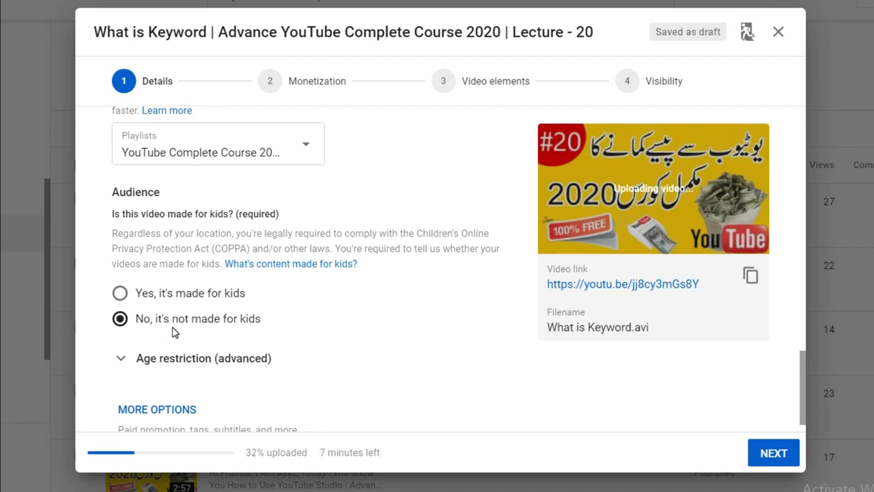
pyautogui.click(121, 320)
pyautogui.scroll(-1, 348, 328)
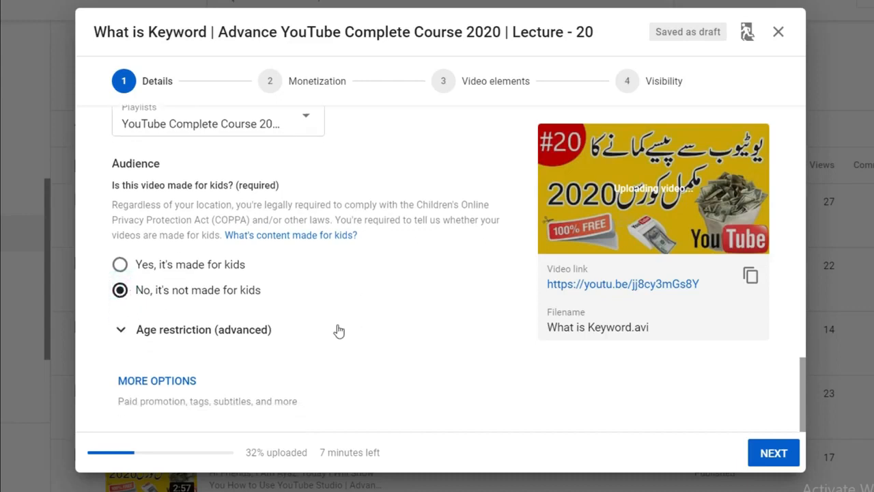
pyautogui.click(178, 333)
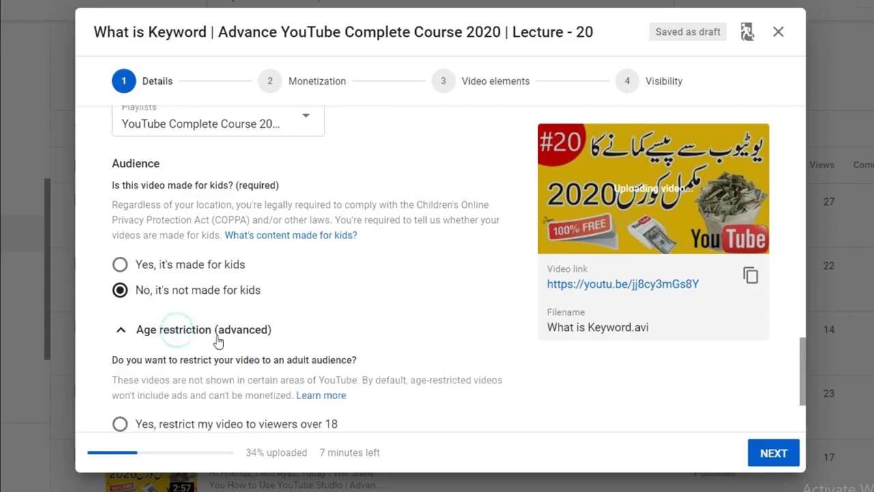
pyautogui.scroll(-2, 395, 347)
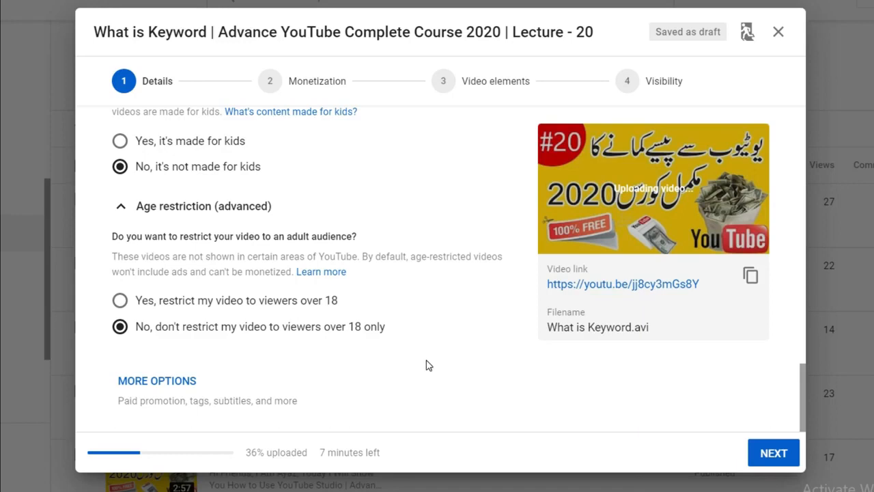
pyautogui.click(123, 208)
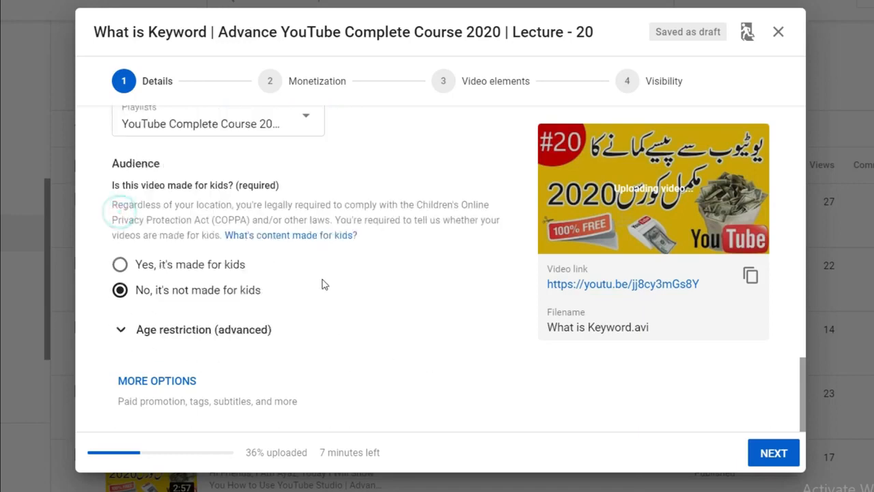
# - Show the additional video options and remove all tags after "youtube", from "onlinecomputercoaching" through "tips"
pyautogui.click(157, 381)
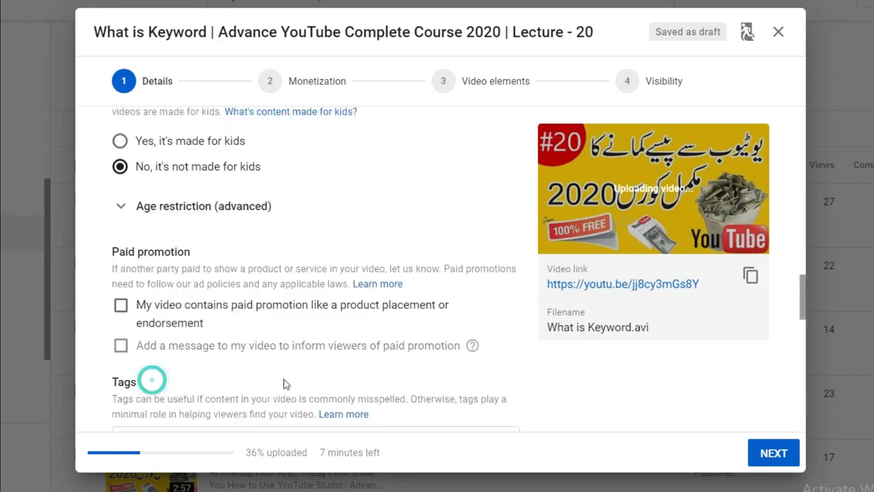
pyautogui.scroll(-5, 495, 349)
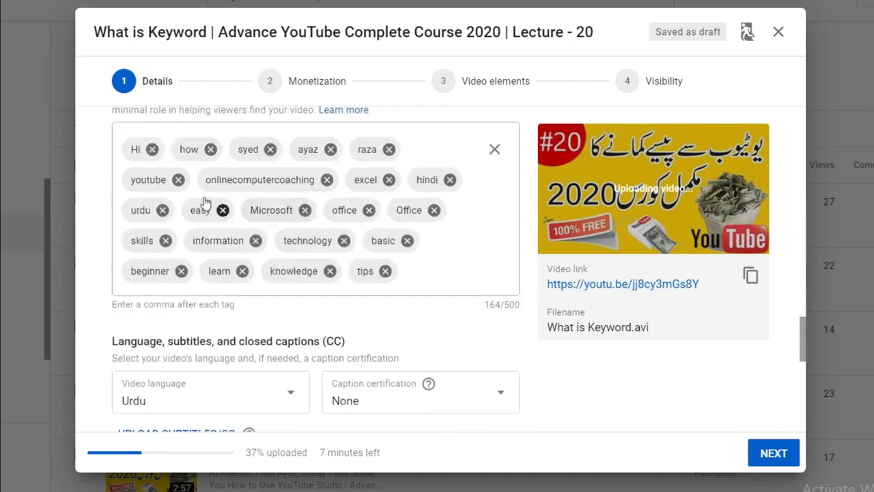
pyautogui.click(326, 179)
pyautogui.click(241, 180)
pyautogui.click(239, 180)
pyautogui.click(237, 180)
pyautogui.click(238, 181)
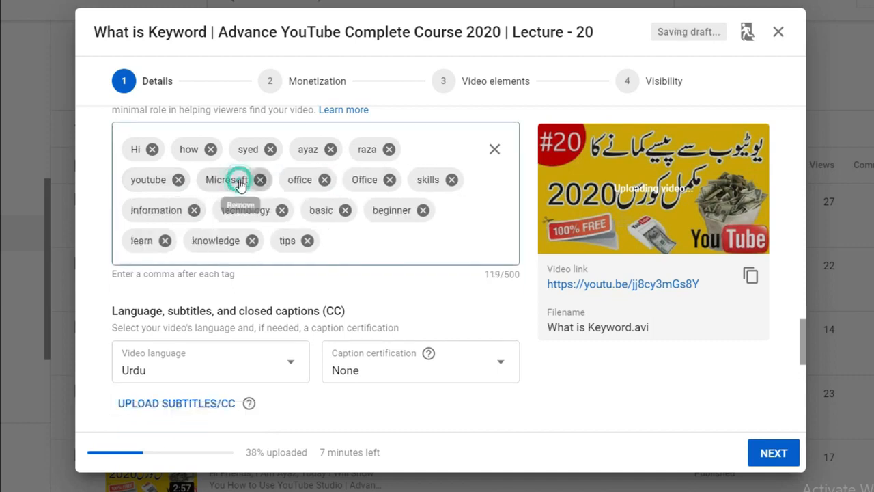
pyautogui.click(260, 180)
pyautogui.click(243, 181)
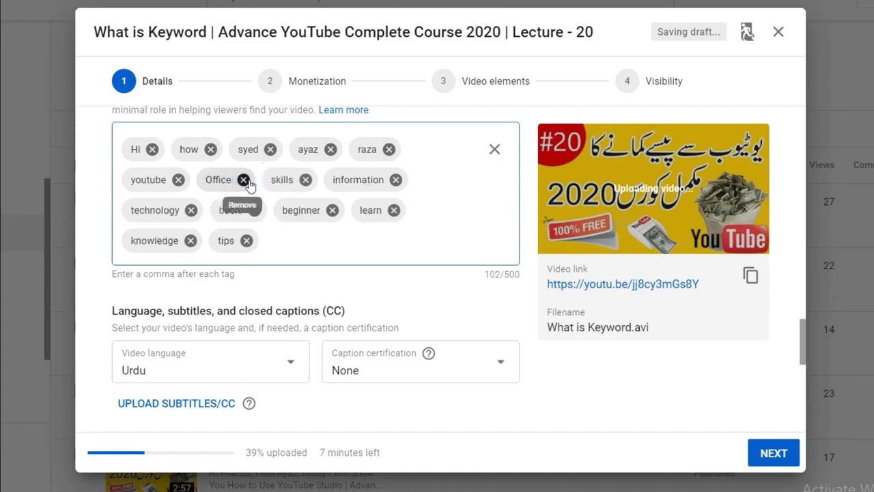
pyautogui.click(243, 180)
pyautogui.click(242, 180)
pyautogui.click(268, 180)
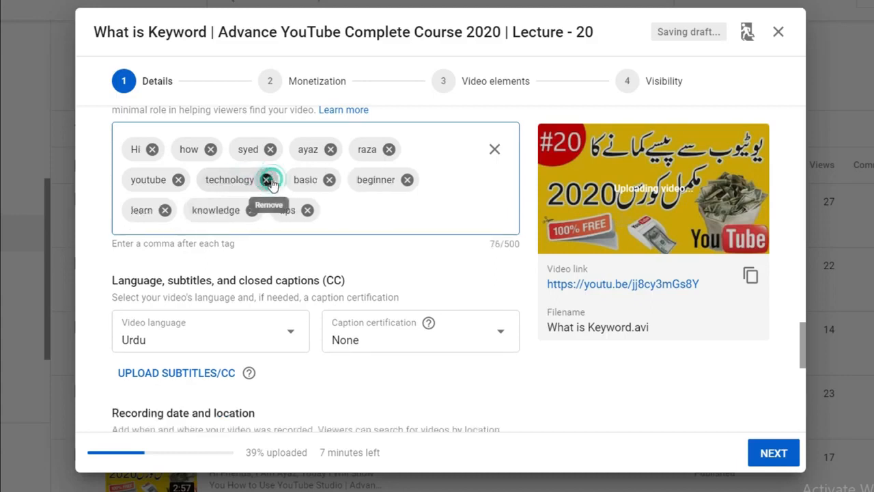
pyautogui.click(267, 181)
pyautogui.click(247, 181)
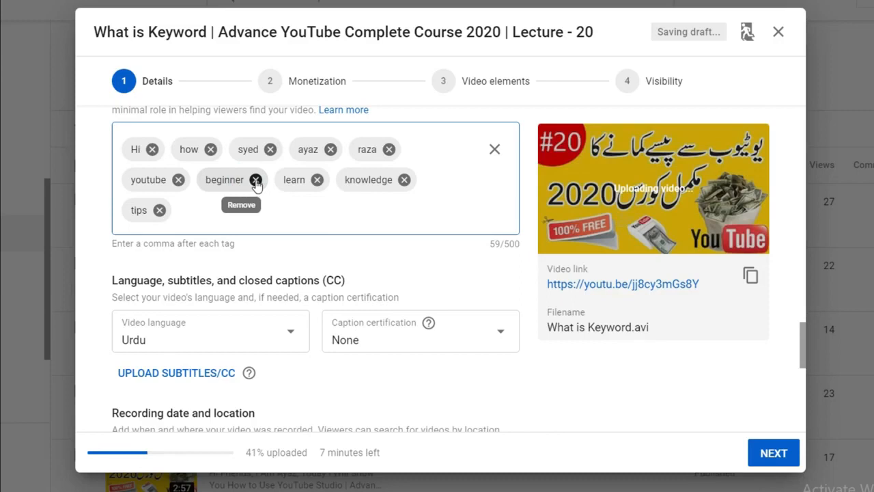
pyautogui.click(255, 180)
pyautogui.click(240, 180)
pyautogui.click(265, 181)
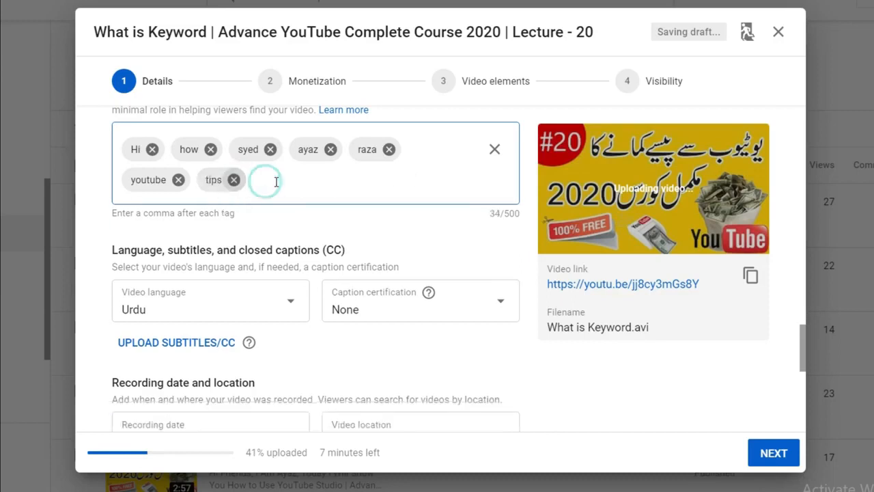
pyautogui.click(234, 180)
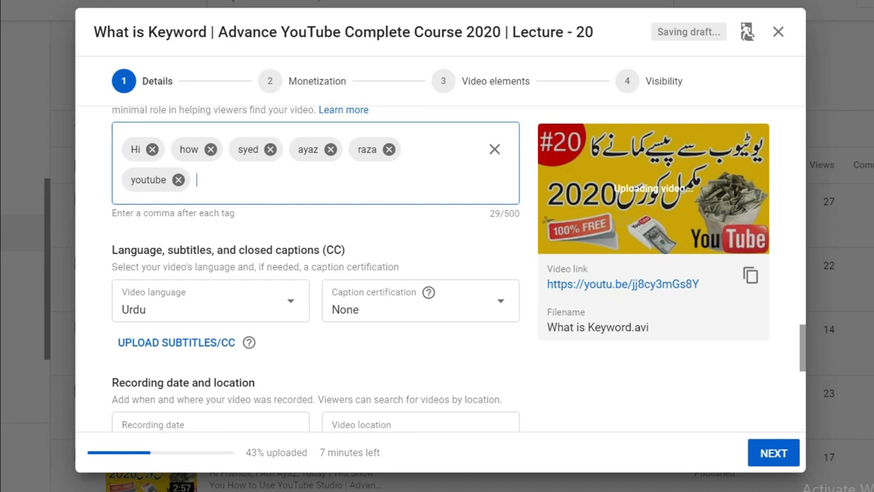
# - Add the full title "What is Keyword | Advance YouTube Complete Course 2020 | Lecture - 20" as a tag, copied from the title
pyautogui.scroll(15, 509, 191)
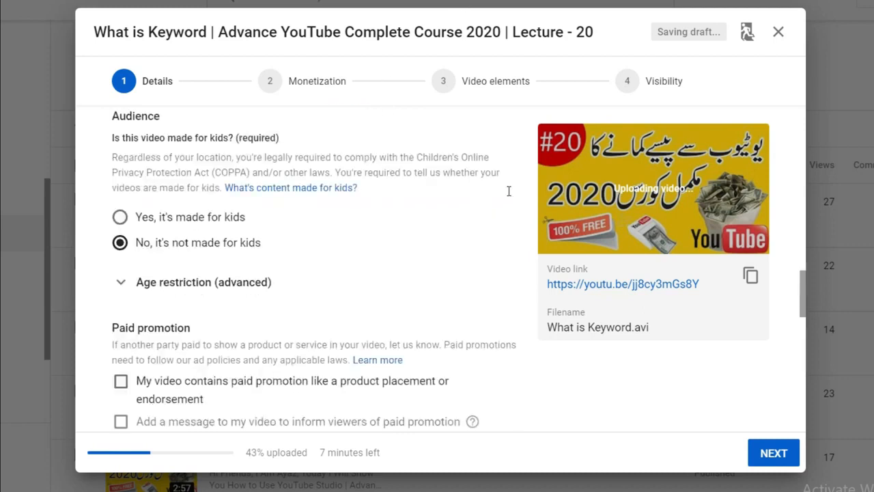
pyautogui.scroll(3, 509, 192)
pyautogui.moveTo(506, 178); pyautogui.dragTo(110, 181)
pyautogui.rightClick(217, 180)
pyautogui.click(256, 234)
pyautogui.scroll(-10, 574, 281)
pyautogui.scroll(-6, 574, 284)
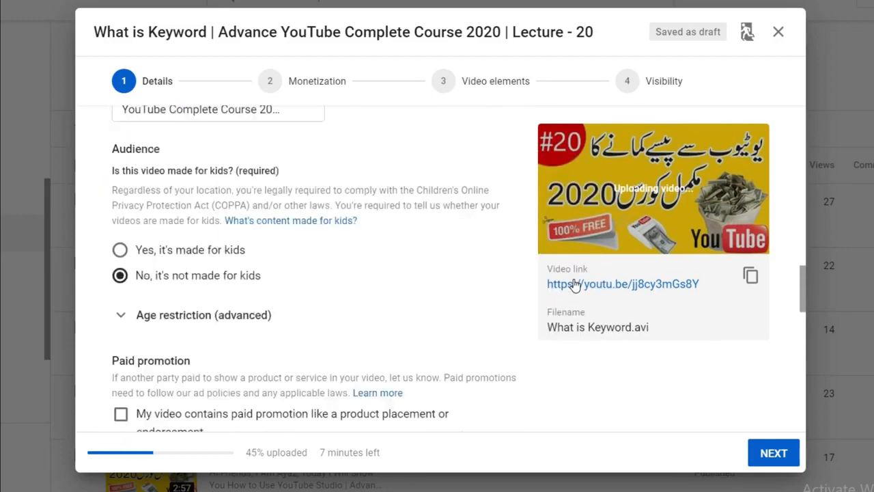
pyautogui.click(314, 205)
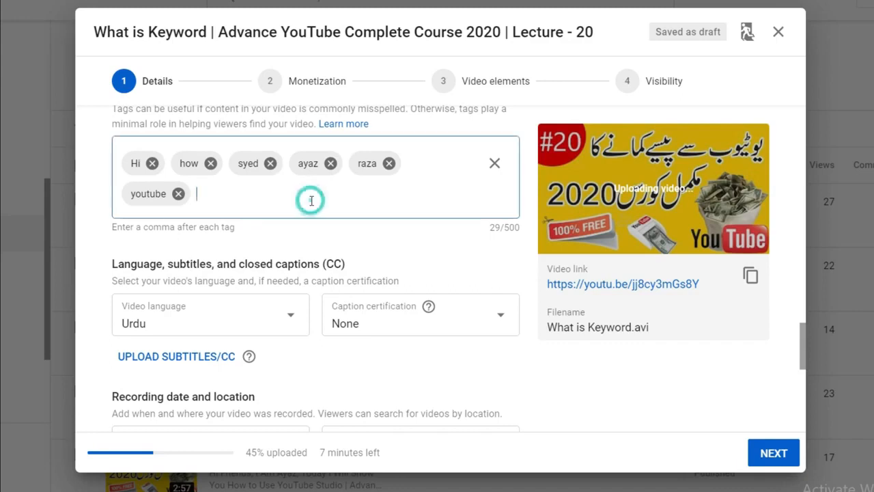
pyautogui.rightClick(312, 201)
pyautogui.click(374, 315)
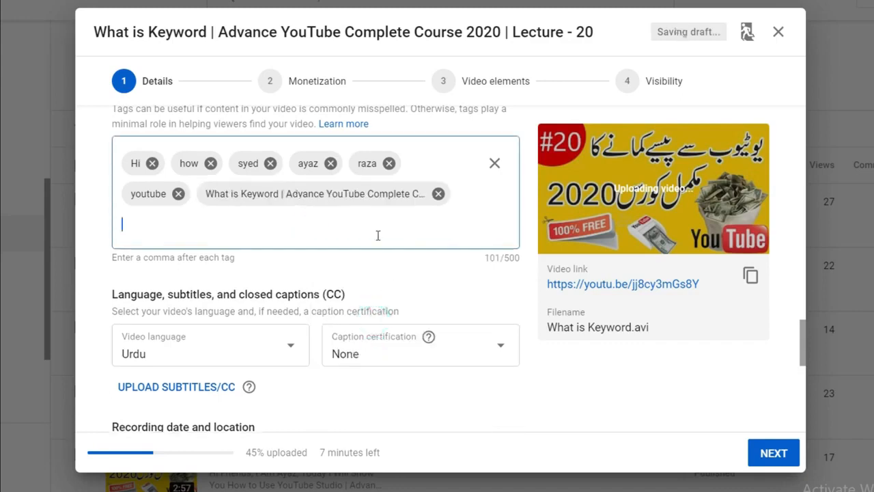
# - Add "What is Keyword" as another tag, copied from the beginning of the video's title
pyautogui.scroll(15, 376, 234)
pyautogui.scroll(1, 377, 234)
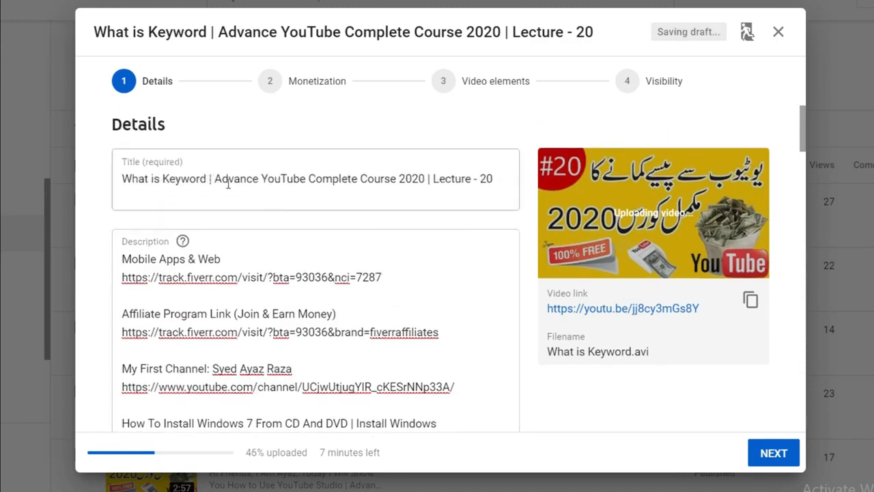
pyautogui.moveTo(209, 178); pyautogui.dragTo(120, 184)
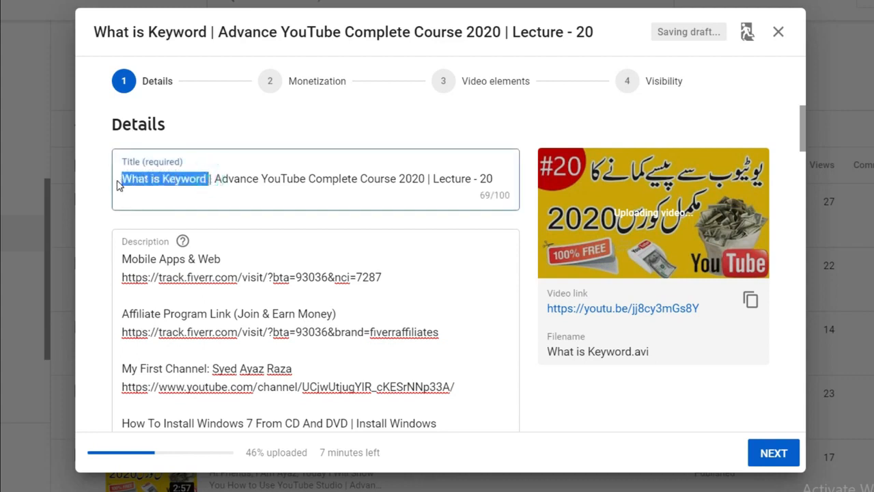
pyautogui.rightClick(154, 183)
pyautogui.click(204, 236)
pyautogui.scroll(-10, 314, 308)
pyautogui.scroll(-10, 594, 310)
pyautogui.click(389, 232)
pyautogui.rightClick(389, 231)
pyautogui.click(445, 346)
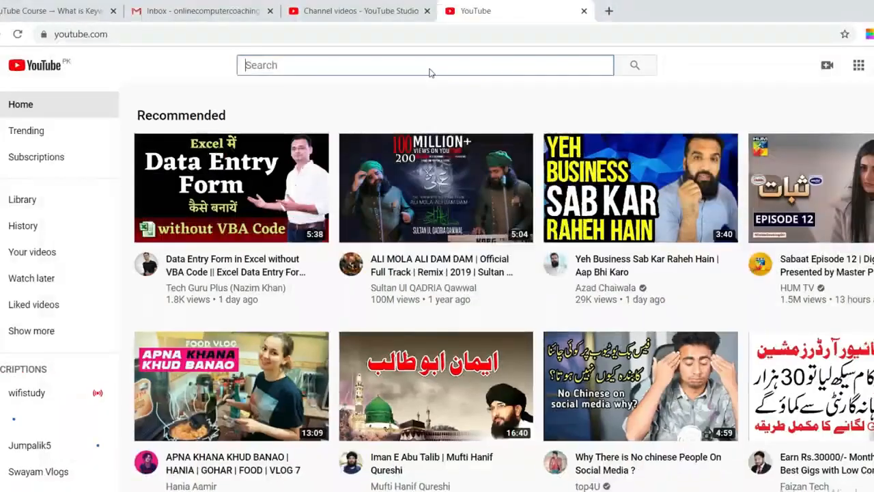
# - Look up suggestions for "What is Keyword" in YouTube search and add "what is keyword research" to the video's tags
pyautogui.rightClick(448, 73)
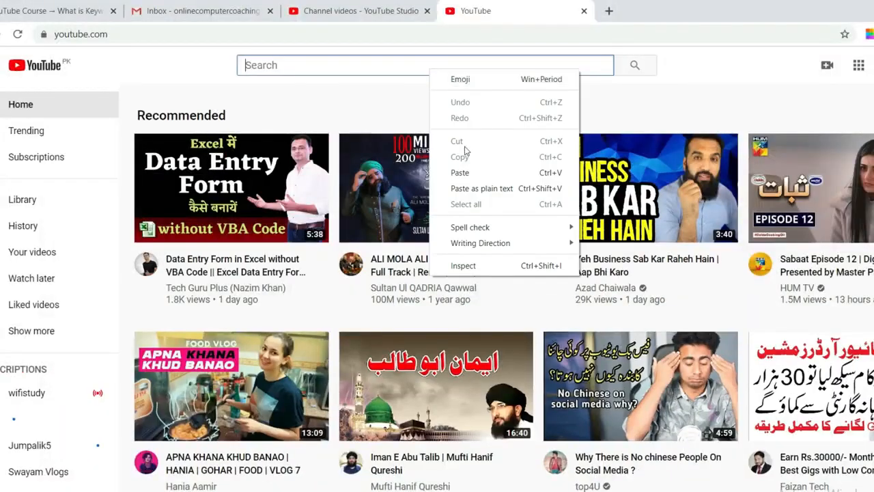
pyautogui.click(470, 172)
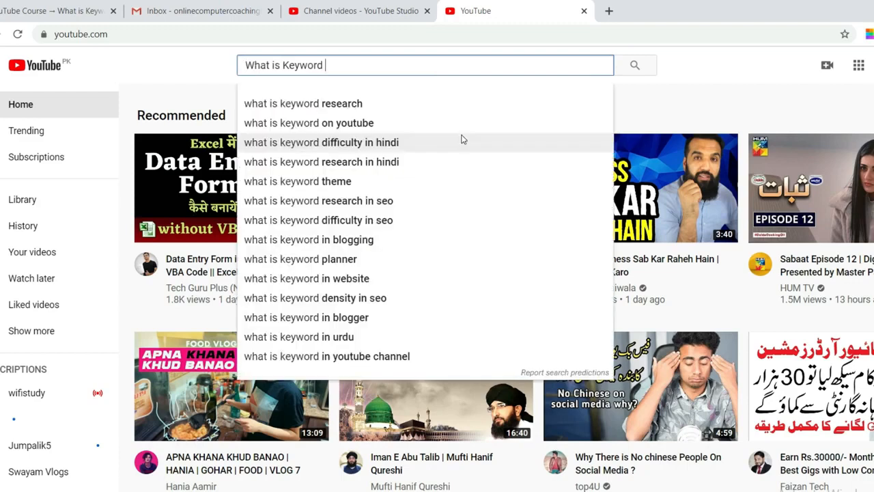
pyautogui.press('Down')
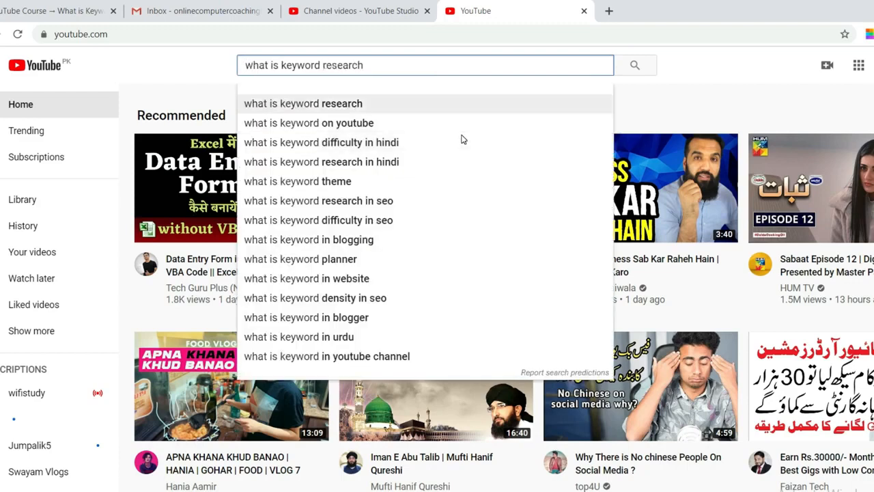
pyautogui.hotkey('ctrl', 'a')
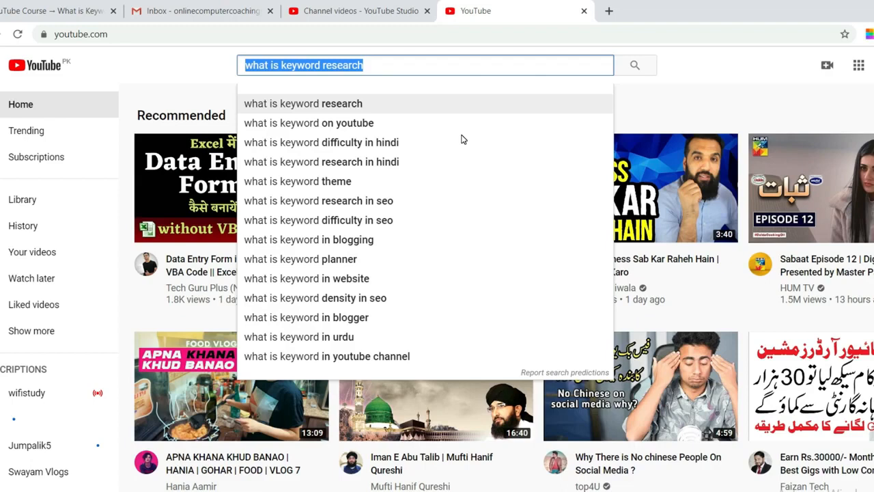
pyautogui.click(394, 11)
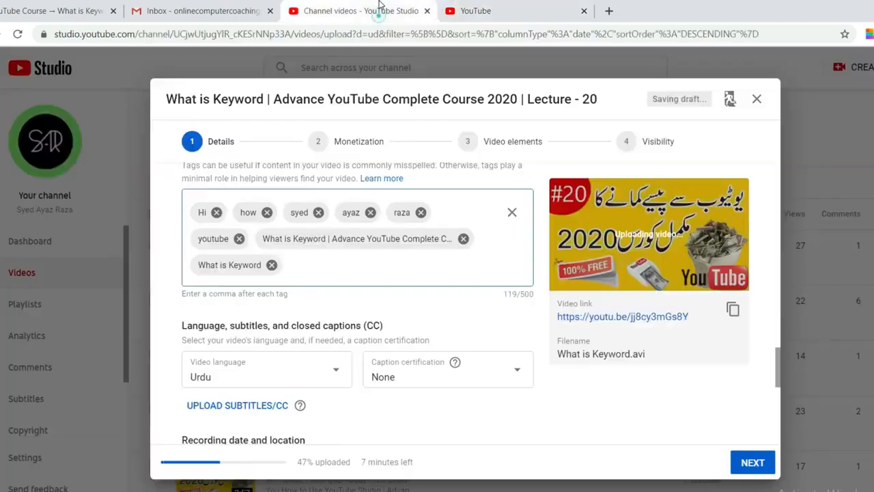
pyautogui.click(357, 264)
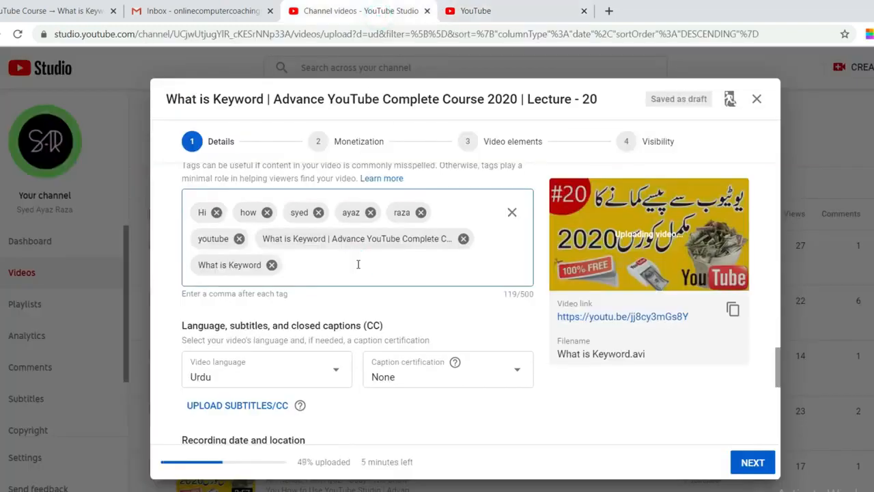
pyautogui.hotkey('ctrl', 'v')
# - Copy the YouTube search suggestion "what is keyword on youtube" and add it as a tag of the video
pyautogui.click(476, 10)
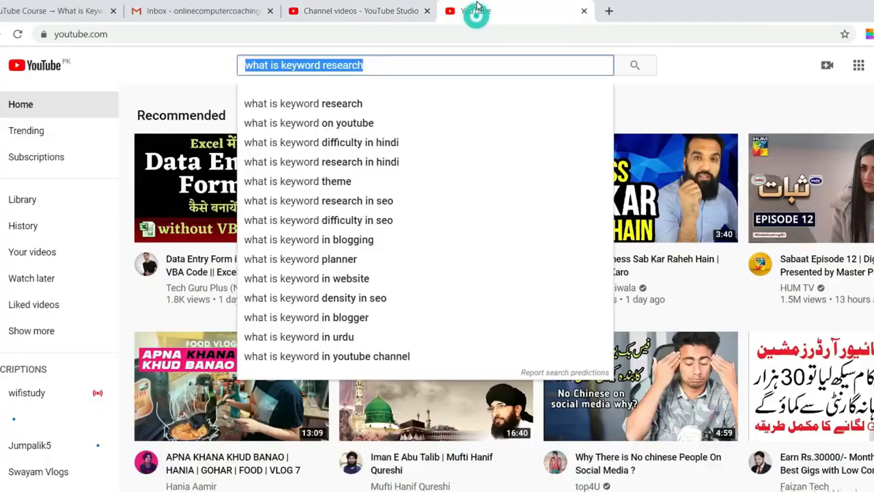
pyautogui.press('Down')
pyautogui.press('Down')
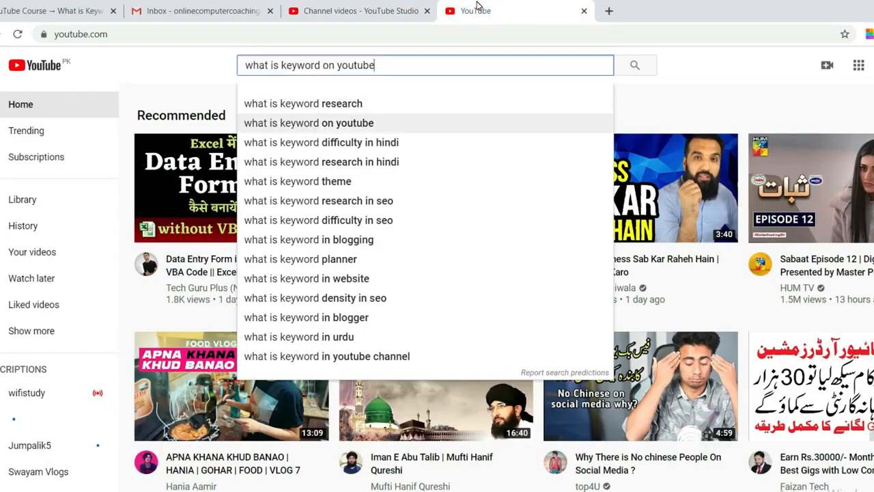
pyautogui.hotkey('ctrl', 'a')
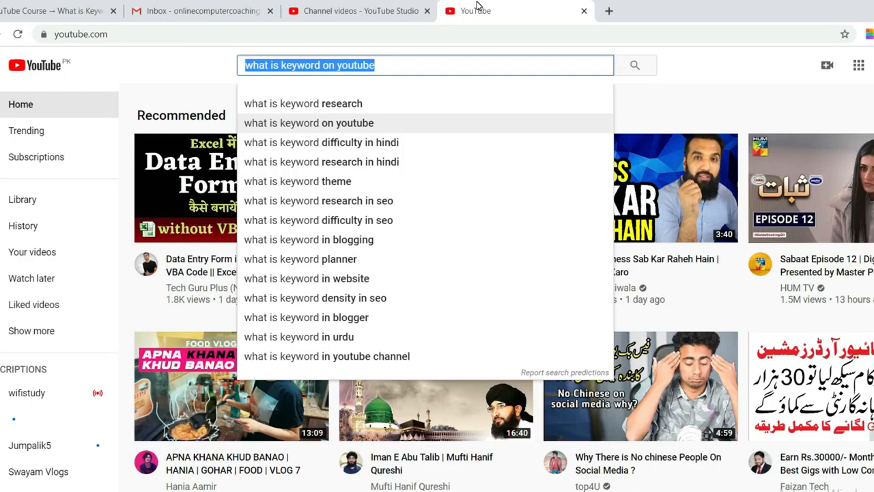
pyautogui.click(397, 10)
pyautogui.click(442, 270)
pyautogui.hotkey('ctrl', 'v')
pyautogui.press('Return')
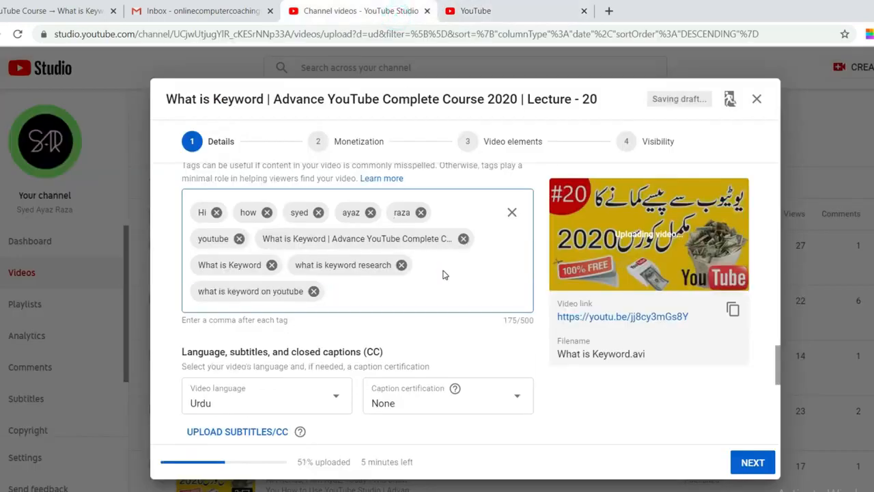
# - Go through the remaining YouTube search suggestions, copy "what is keyword in urdu" and add it as a video tag
pyautogui.click(506, 10)
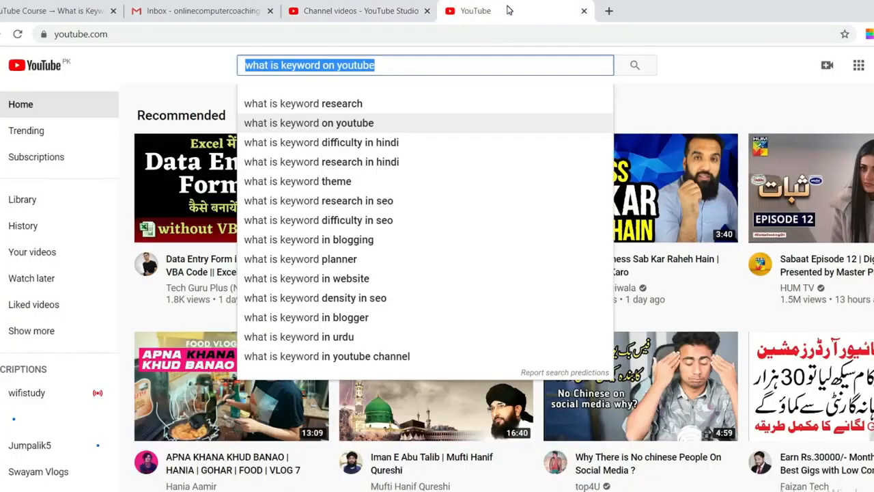
pyautogui.press('Down')
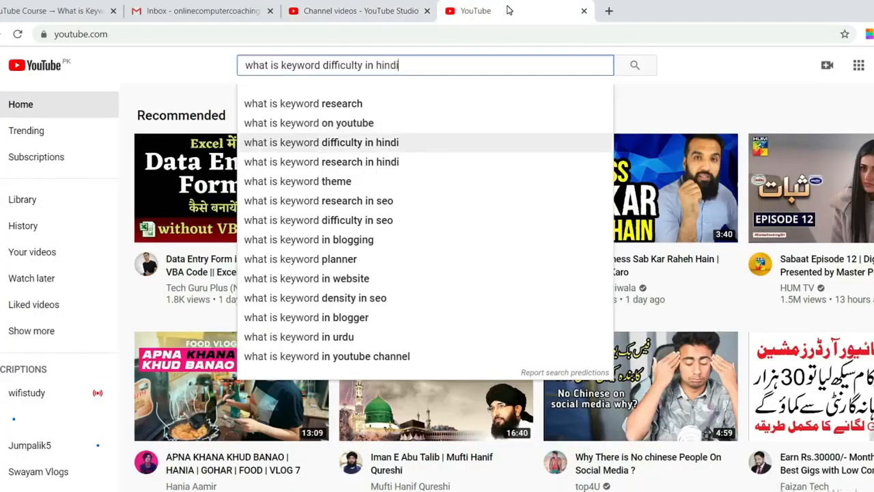
pyautogui.press('Down')
pyautogui.press('Down')
pyautogui.press('Down')
pyautogui.press('Down')
pyautogui.press('Down')
pyautogui.press('Down')
pyautogui.press('Down')
pyautogui.press('Down')
pyautogui.press('Down')
pyautogui.press('Down')
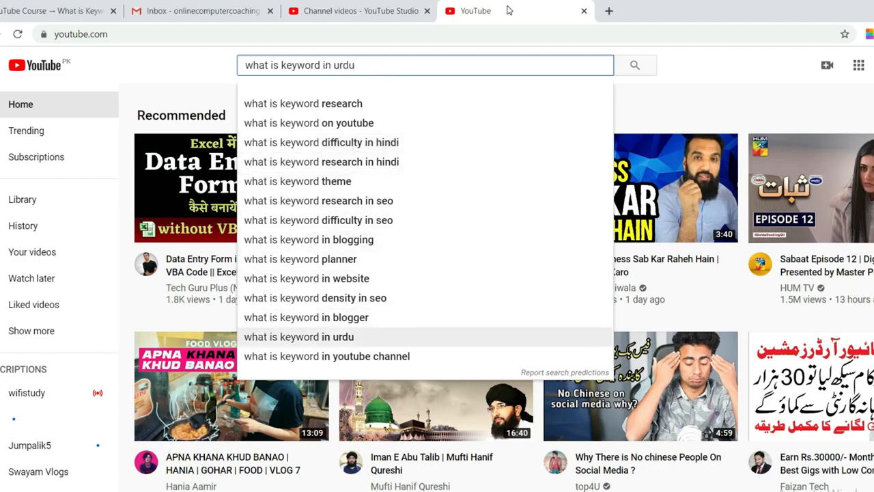
pyautogui.hotkey('ctrl', 'a')
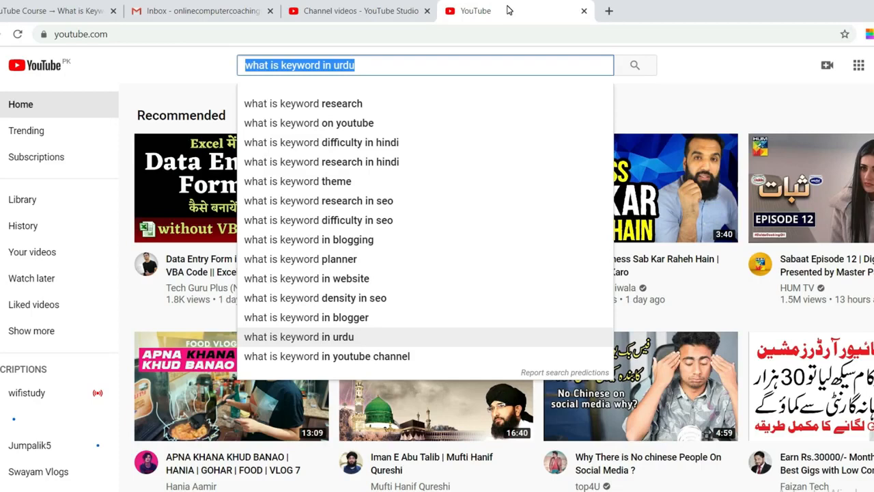
pyautogui.click(383, 10)
pyautogui.click(408, 299)
pyautogui.hotkey('ctrl', 'v')
pyautogui.press('Return')
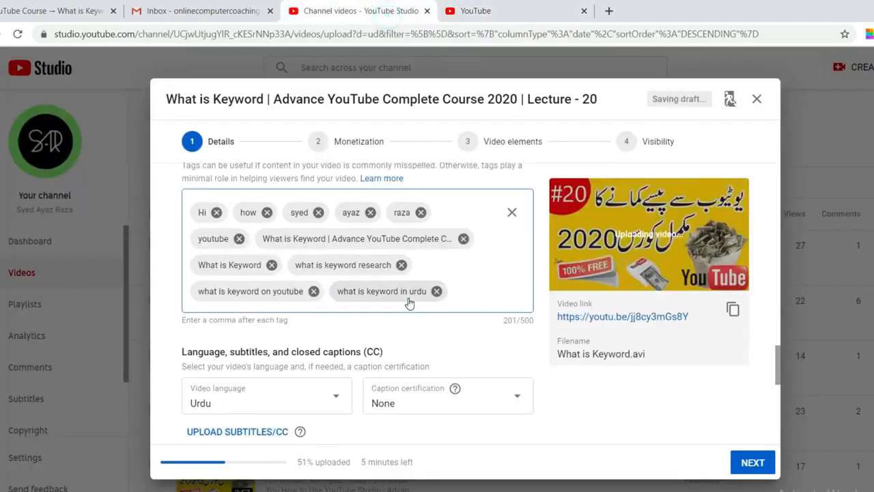
# - Copy the search suggestion "what is keyword in youtube channel" from YouTube and add it to the video's tags
pyautogui.click(526, 7)
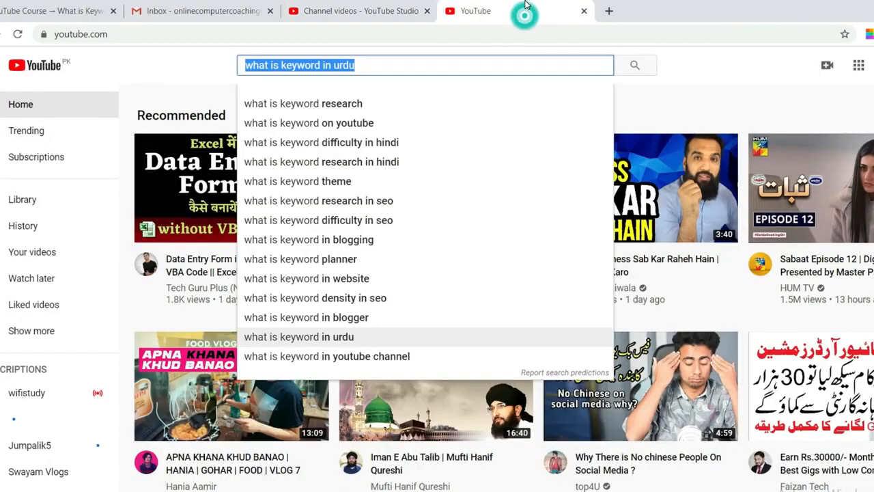
pyautogui.press('Down')
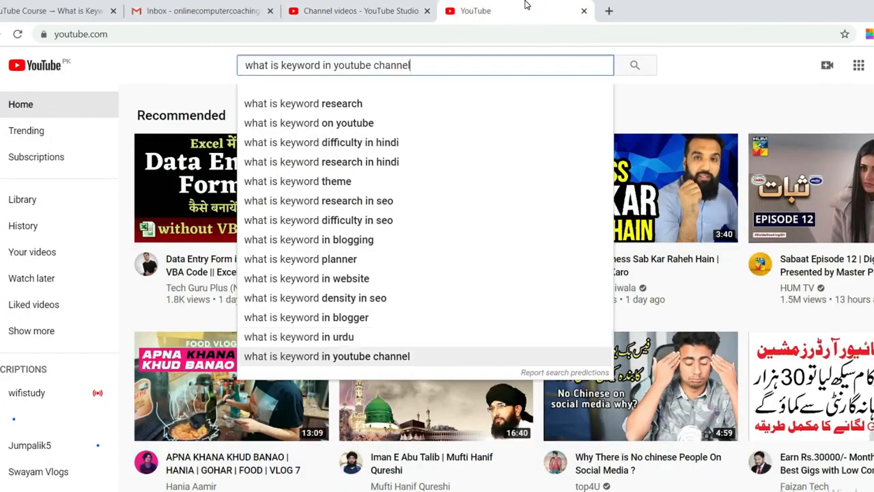
pyautogui.hotkey('ctrl', 'a')
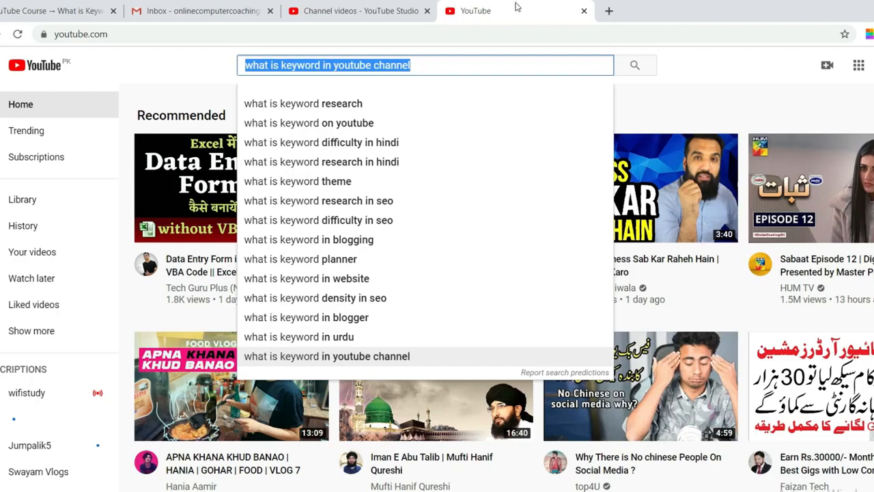
pyautogui.click(361, 11)
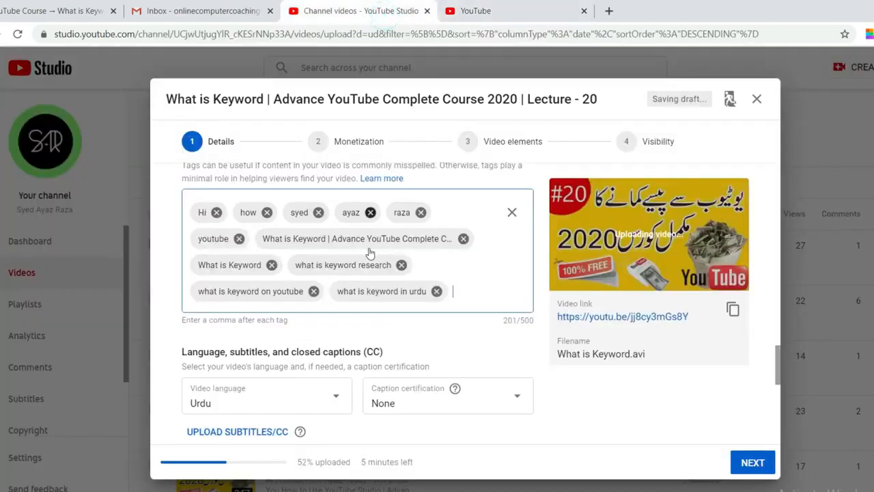
pyautogui.click(481, 289)
pyautogui.hotkey('ctrl', 'v')
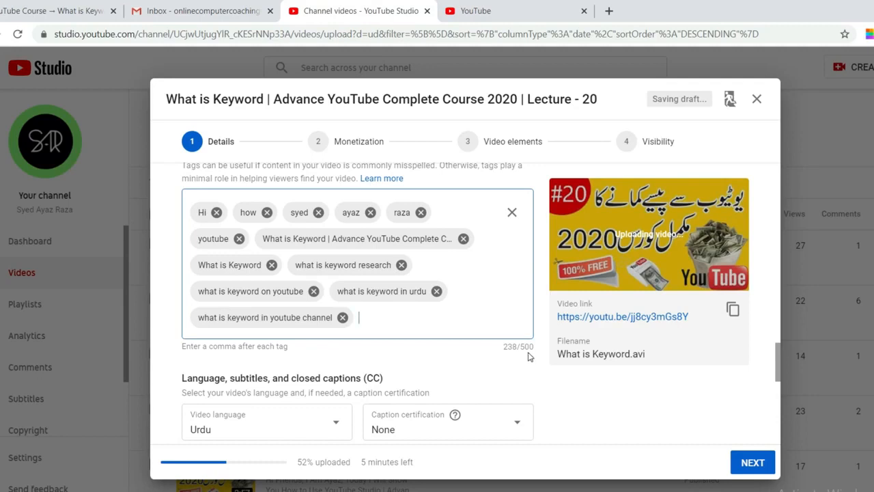
# - Copy "how to use keyword planner 2020" from the YouTube search suggestions and add it as a video tag
pyautogui.click(513, 8)
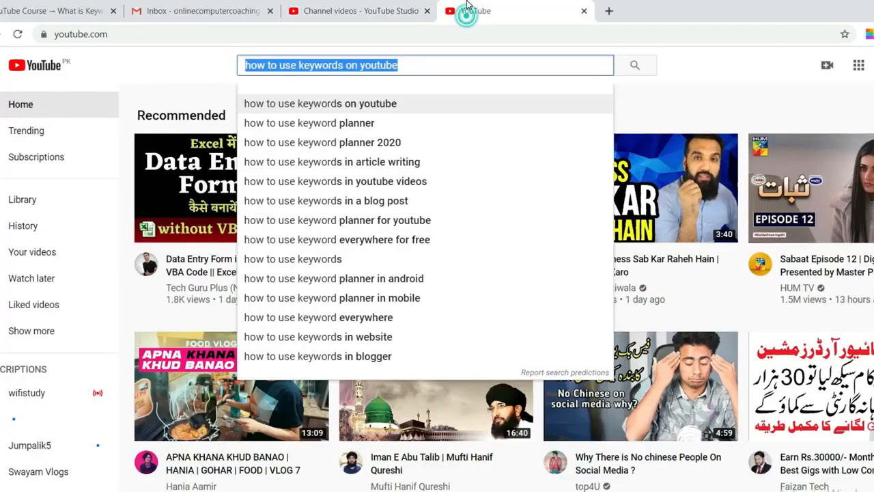
pyautogui.press('Down')
pyautogui.press('Down')
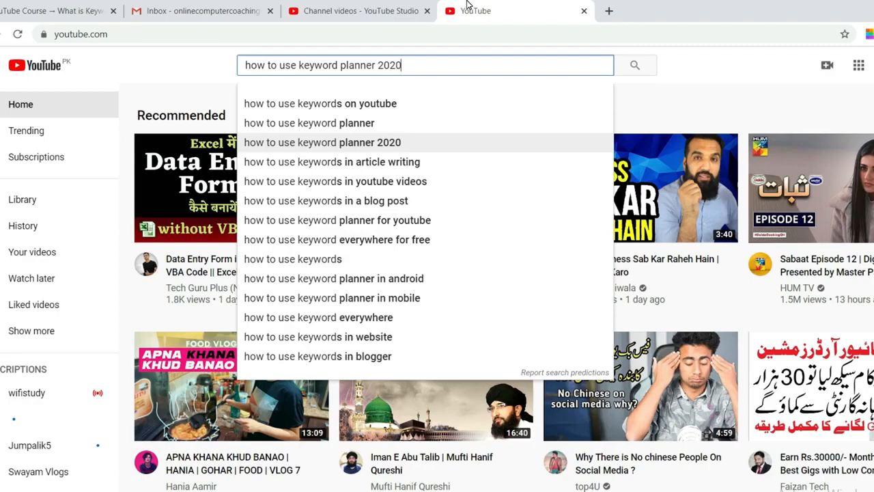
pyautogui.hotkey('ctrl', 'a')
pyautogui.hotkey('ctrl', 'c')
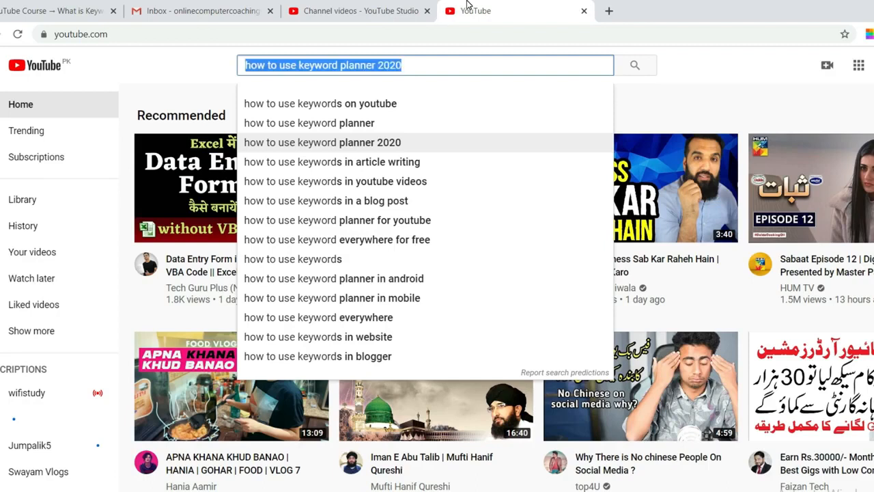
pyautogui.click(418, 8)
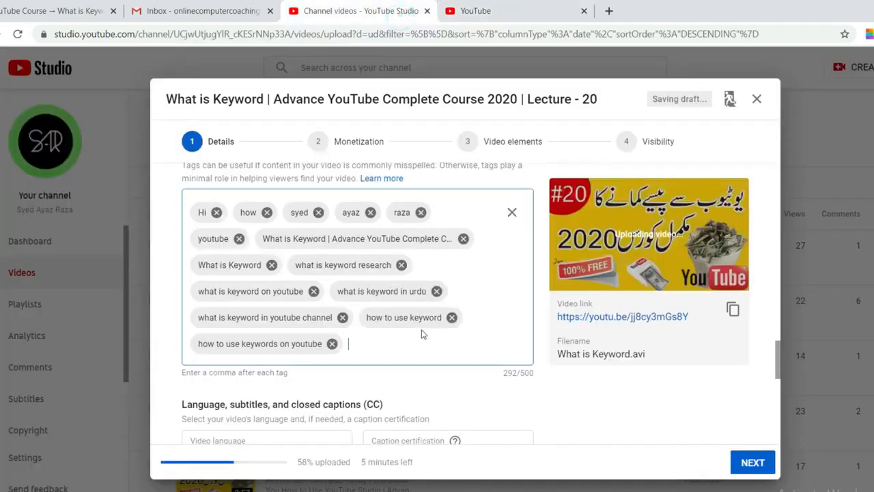
pyautogui.click(424, 342)
pyautogui.hotkey('ctrl', 'v')
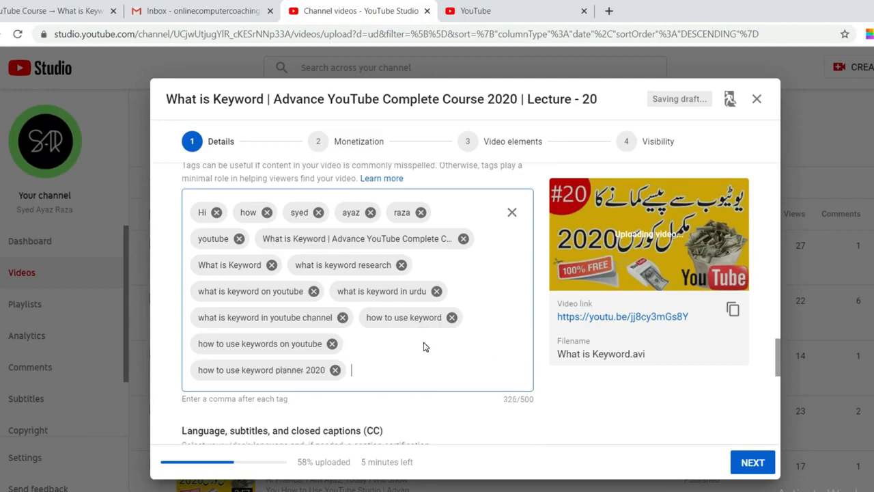
# - Copy "how to use keywords in youtube videos" from the YouTube search suggestions and add it as a video tag
pyautogui.click(502, 10)
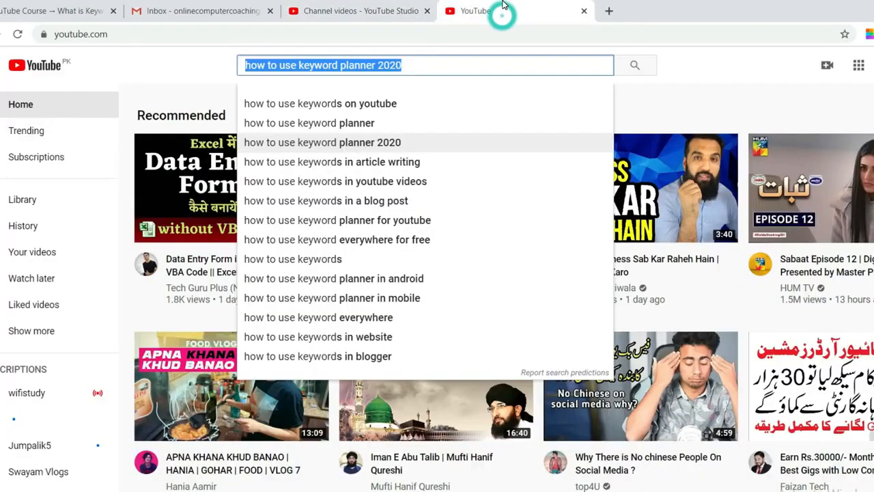
pyautogui.press('Down')
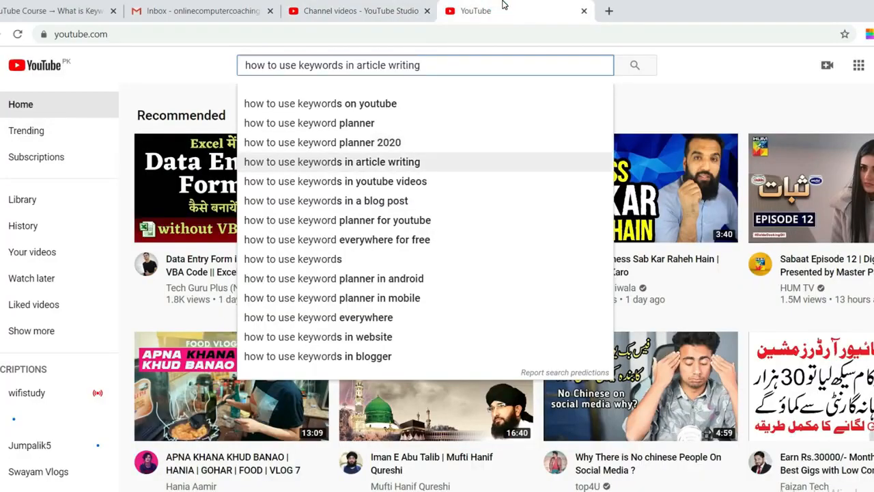
pyautogui.press('Down')
pyautogui.hotkey('ctrl', 'a')
pyautogui.hotkey('ctrl', 'c')
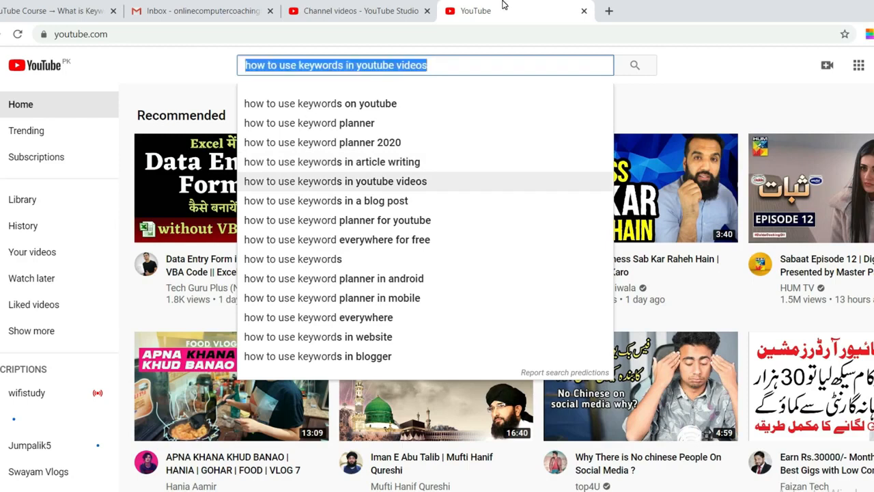
pyautogui.click(411, 4)
pyautogui.click(403, 361)
pyautogui.hotkey('ctrl', 'v')
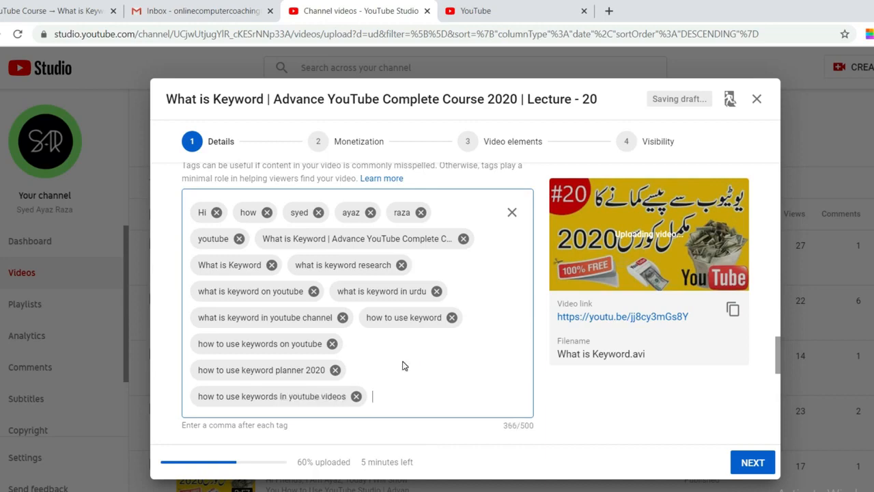
# - Copy "how to use keywords" from the YouTube search suggestions and add it as a video tag
pyautogui.click(482, 7)
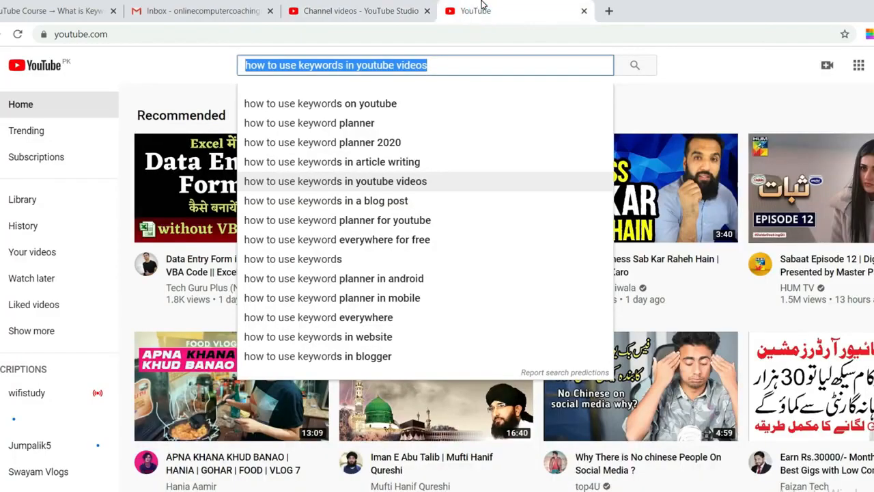
pyautogui.press('Down')
pyautogui.press('Down')
pyautogui.press('Down')
pyautogui.press('Down')
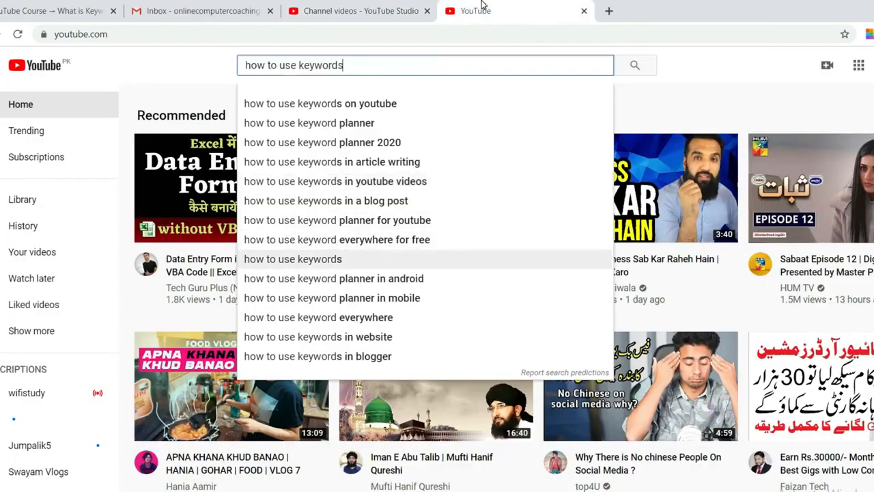
pyautogui.hotkey('ctrl', 'a')
pyautogui.hotkey('ctrl', 'c')
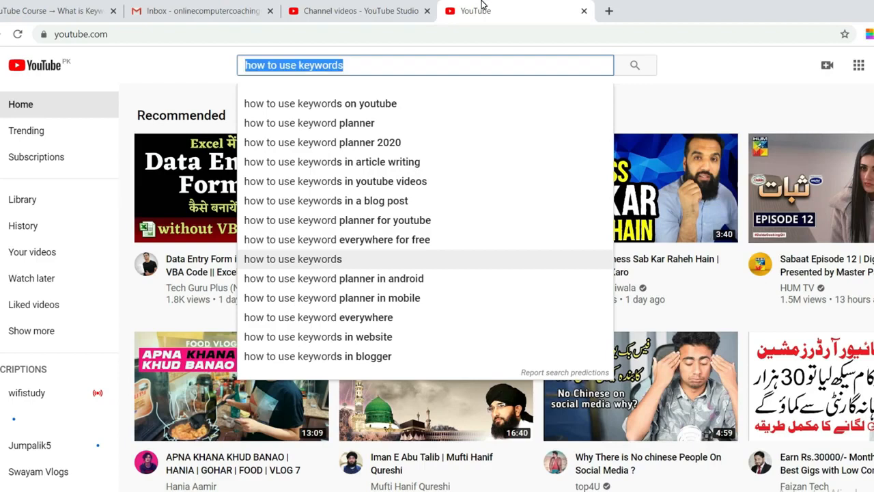
pyautogui.click(383, 10)
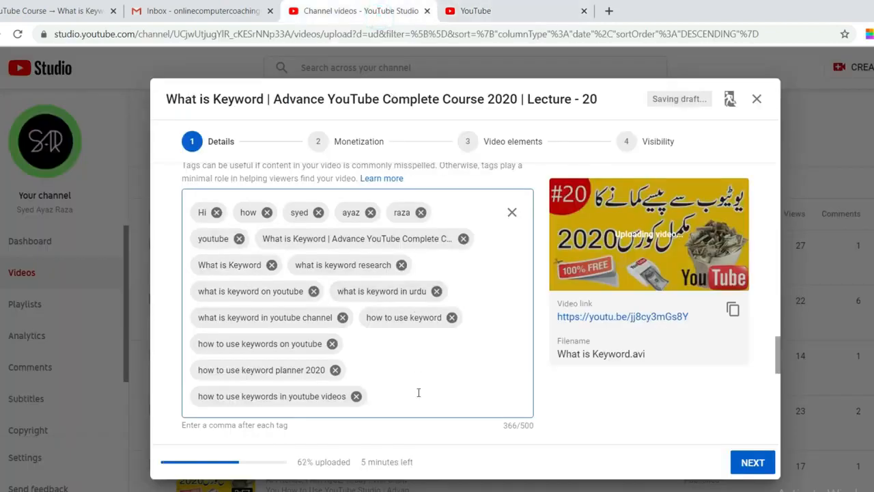
pyautogui.hotkey('ctrl', 'v')
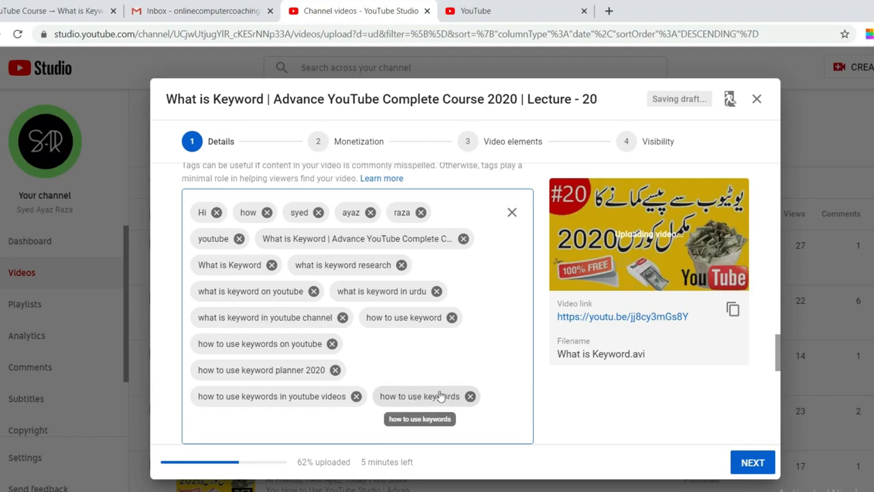
pyautogui.scroll(-2, 511, 386)
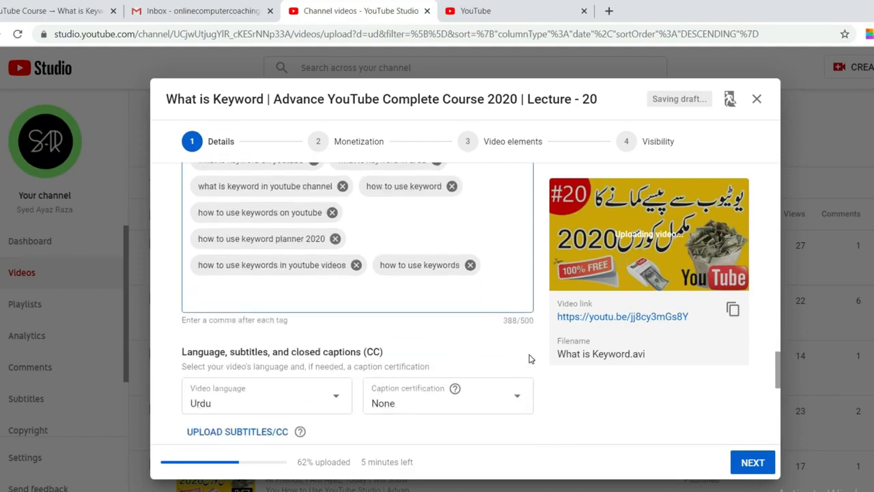
# - Copy "how to use keyword planner for youtube" from the YouTube search suggestions and add it, plus "Keyword", as video tags
pyautogui.click(514, 8)
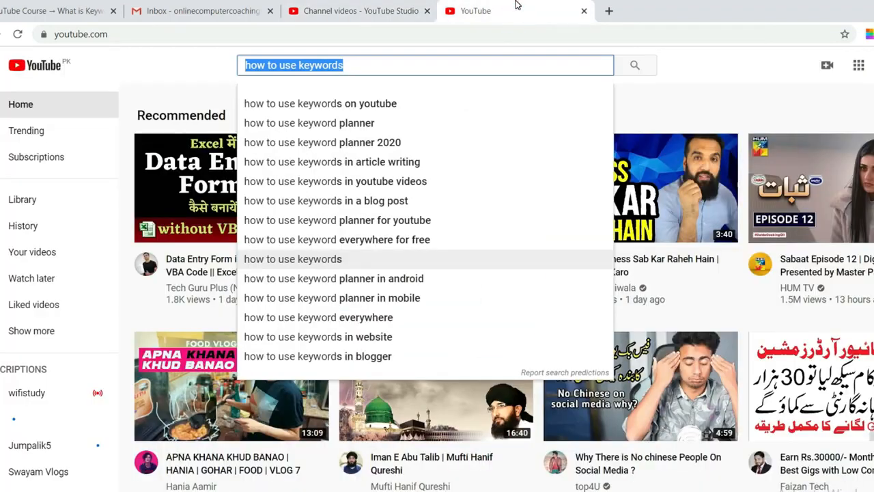
pyautogui.press('Up')
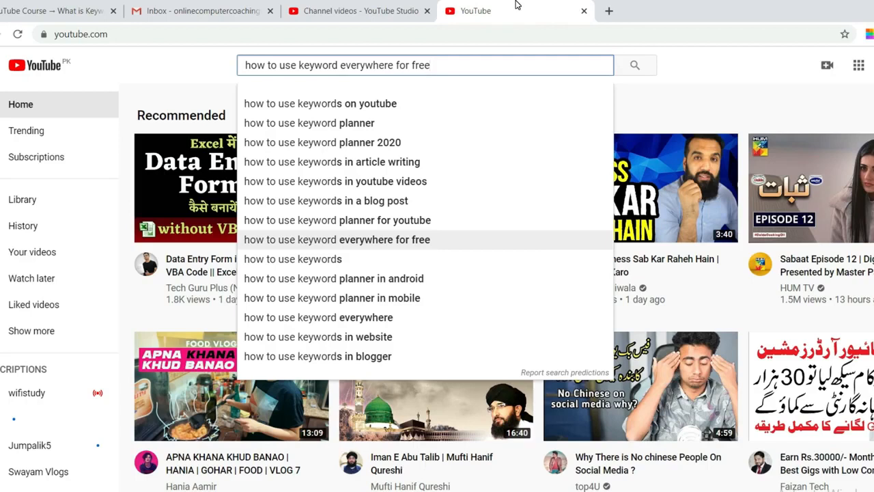
pyautogui.press('Up')
pyautogui.hotkey('ctrl', 'a')
pyautogui.hotkey('ctrl', 'c')
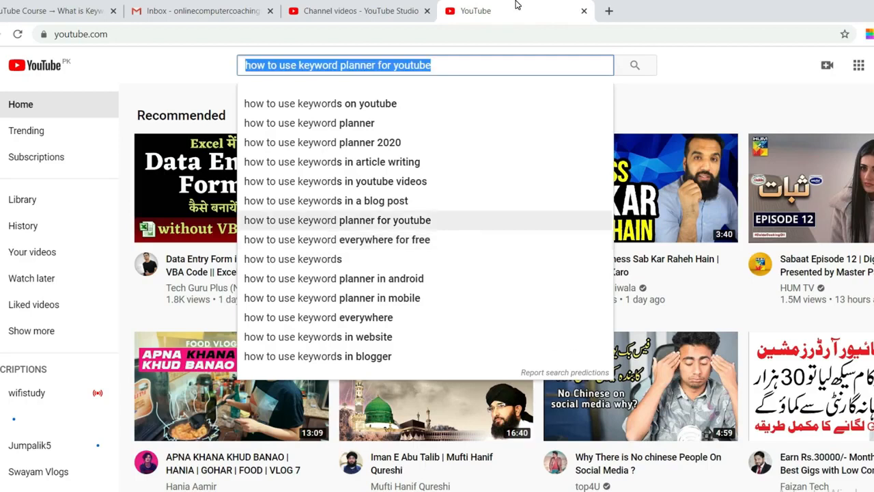
pyautogui.click(389, 5)
pyautogui.click(426, 289)
pyautogui.hotkey('ctrl', 'v')
pyautogui.press('Return')
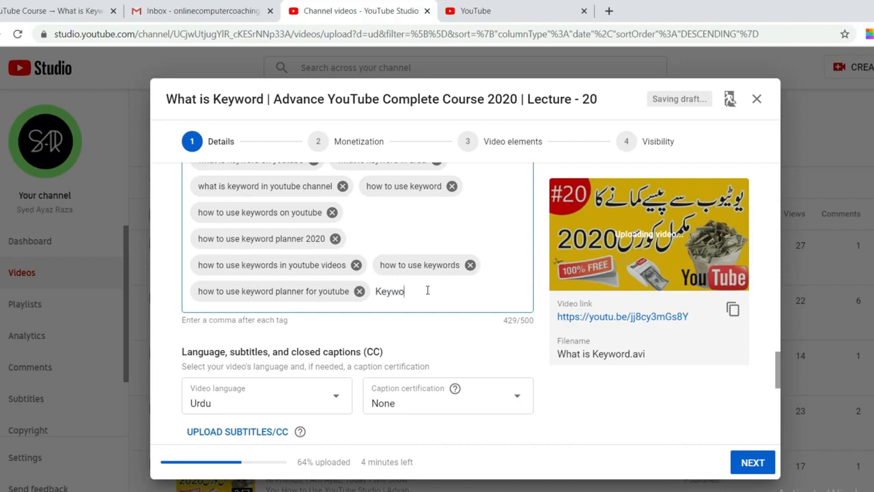
pyautogui.write('Keyword')
pyautogui.press('Return')
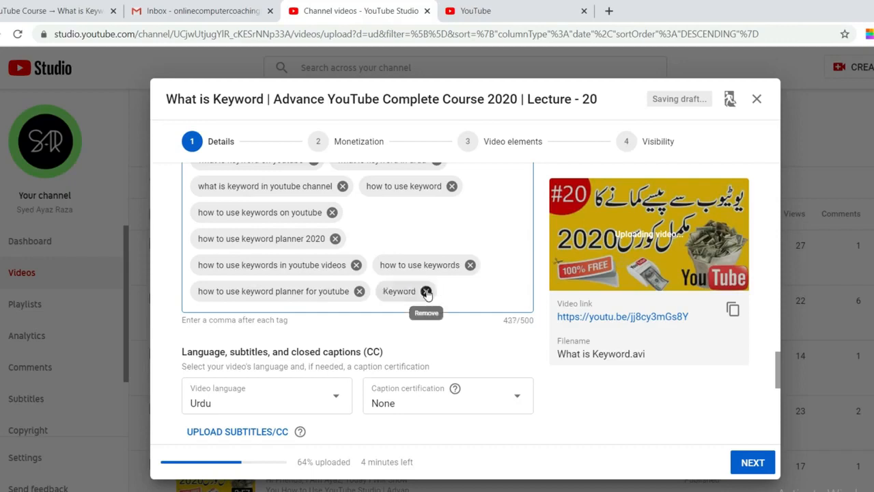
# - Choose Standard YouTube License as the video's license
pyautogui.scroll(-2, 426, 355)
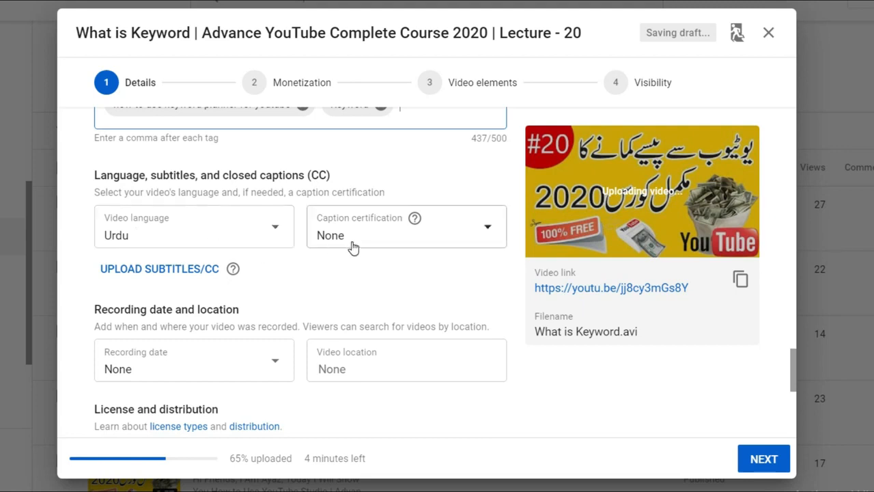
pyautogui.scroll(-2, 351, 248)
pyautogui.scroll(-1, 287, 236)
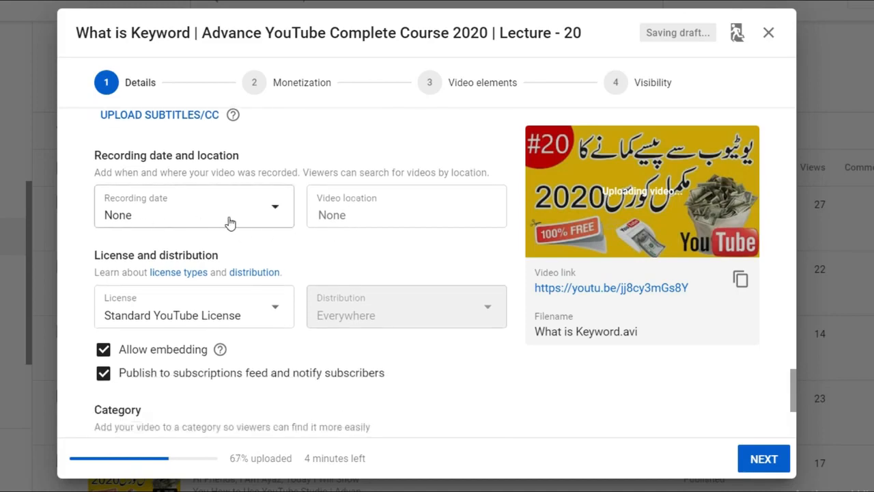
pyautogui.click(341, 217)
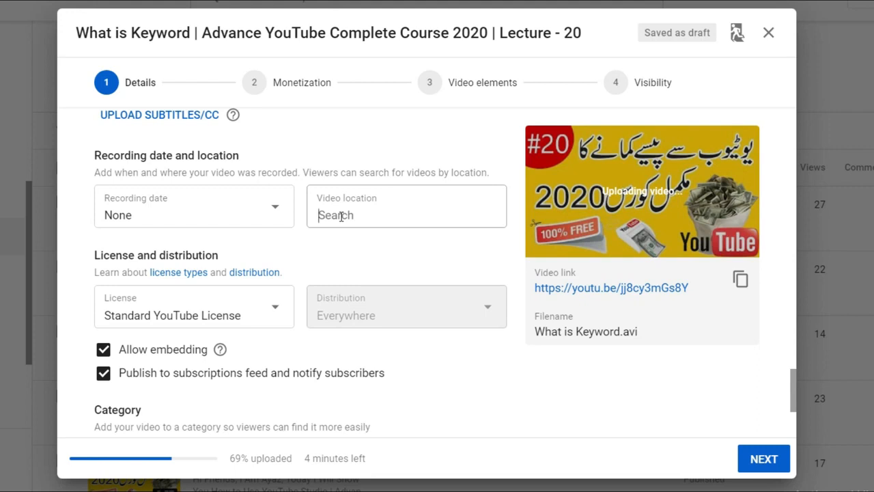
pyautogui.scroll(-1, 341, 221)
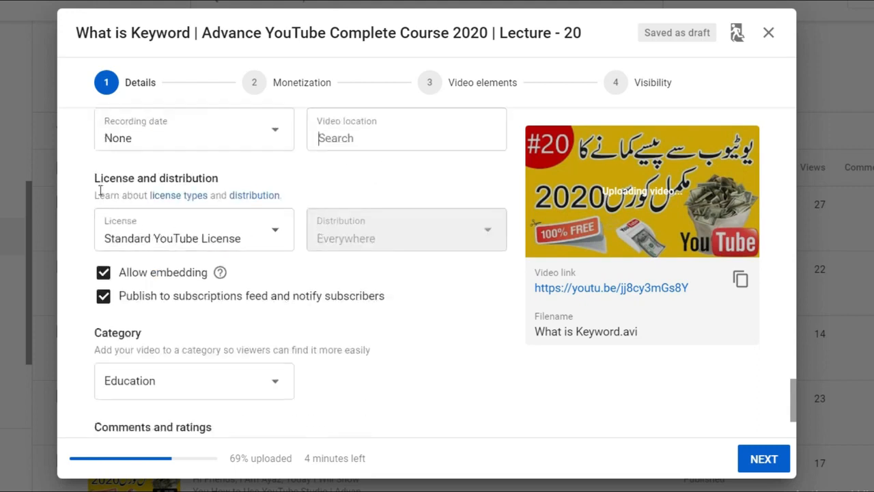
pyautogui.click(226, 239)
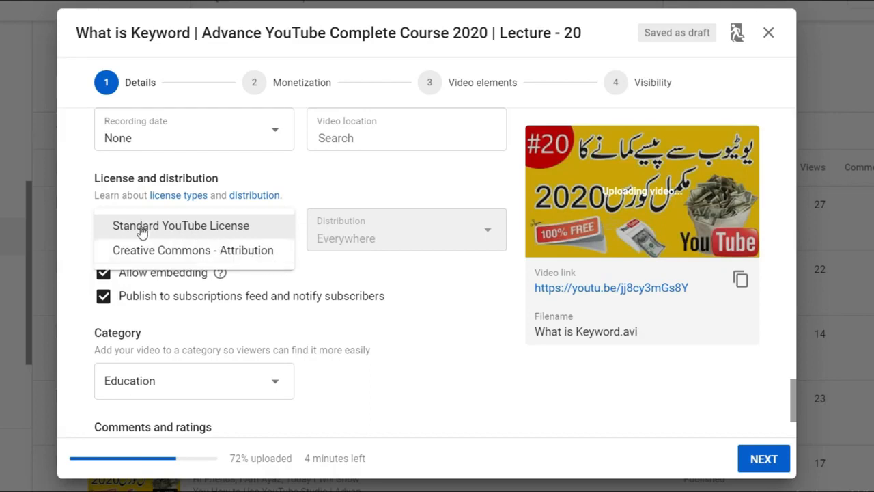
pyautogui.click(209, 230)
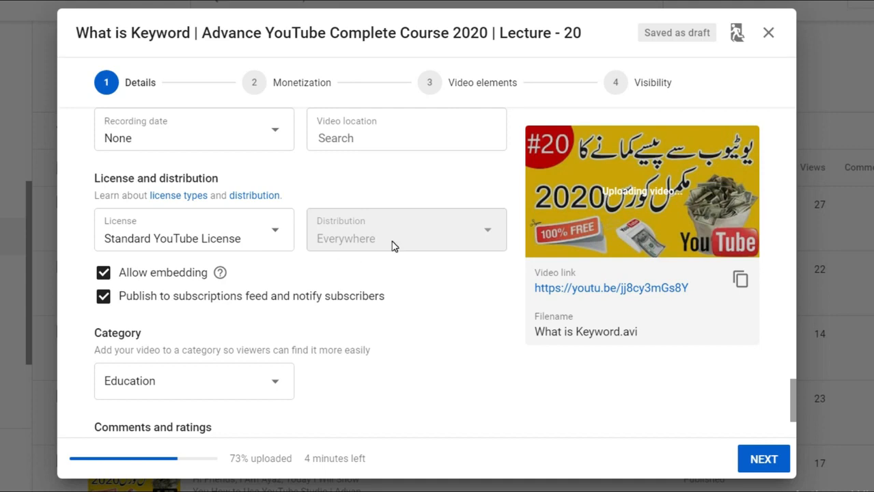
# - Set the video's comments to sort by Newest and continue to the Monetization stage
pyautogui.scroll(-1, 418, 301)
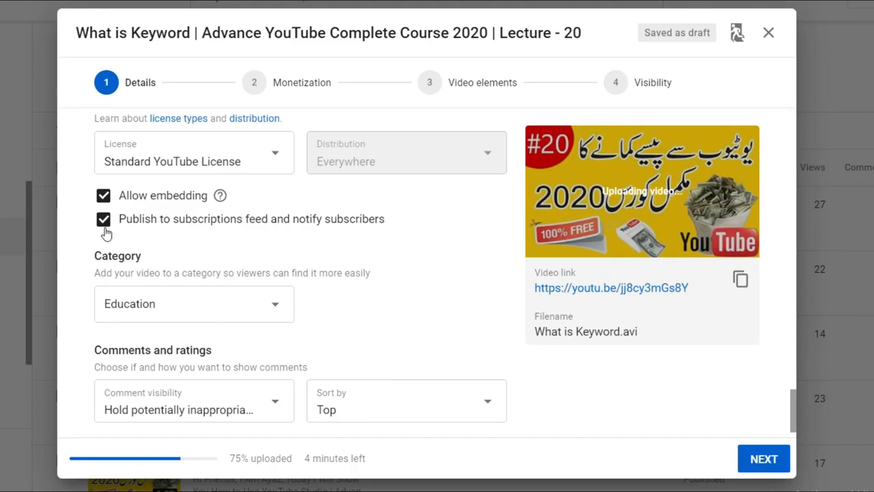
pyautogui.scroll(-1, 296, 293)
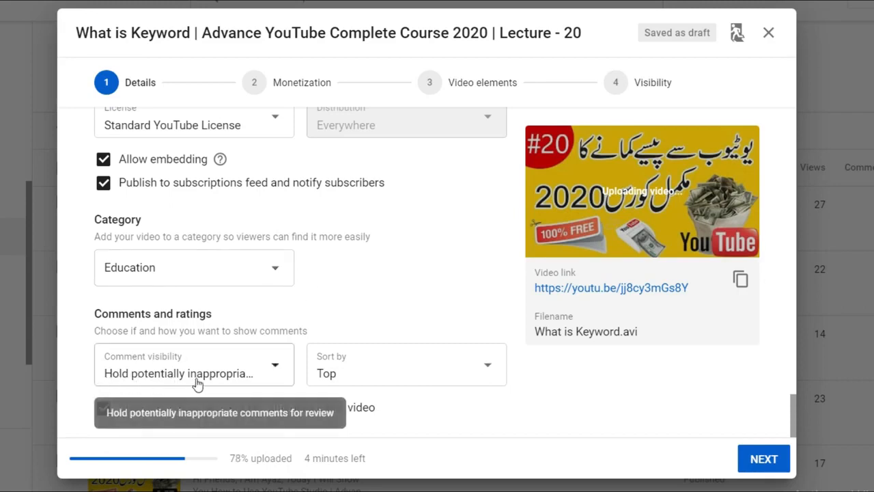
pyautogui.click(359, 380)
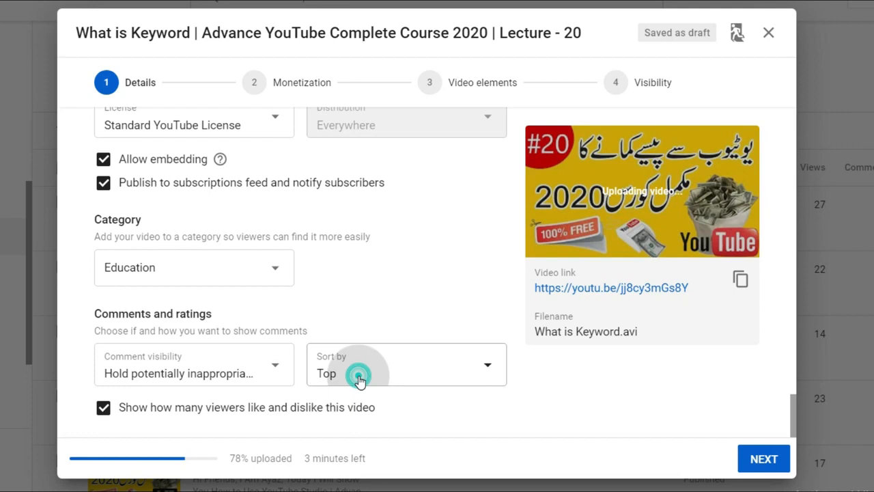
pyautogui.click(395, 386)
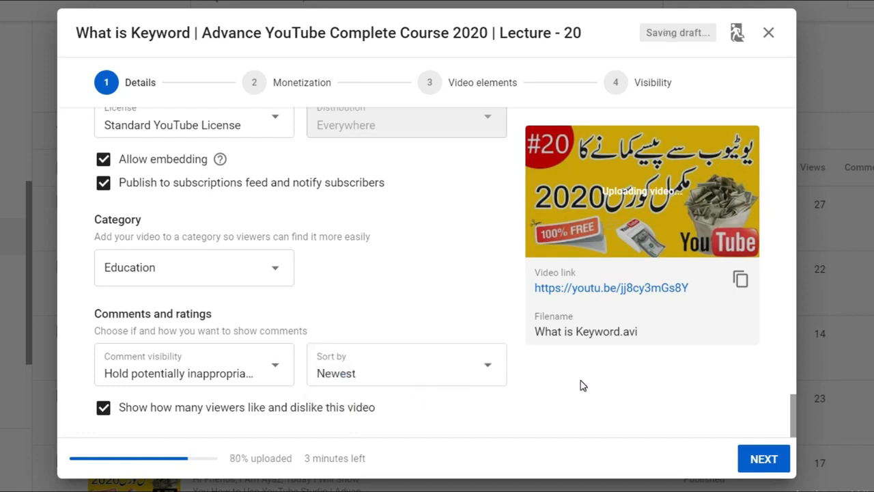
pyautogui.scroll(6, 582, 379)
pyautogui.scroll(10, 576, 384)
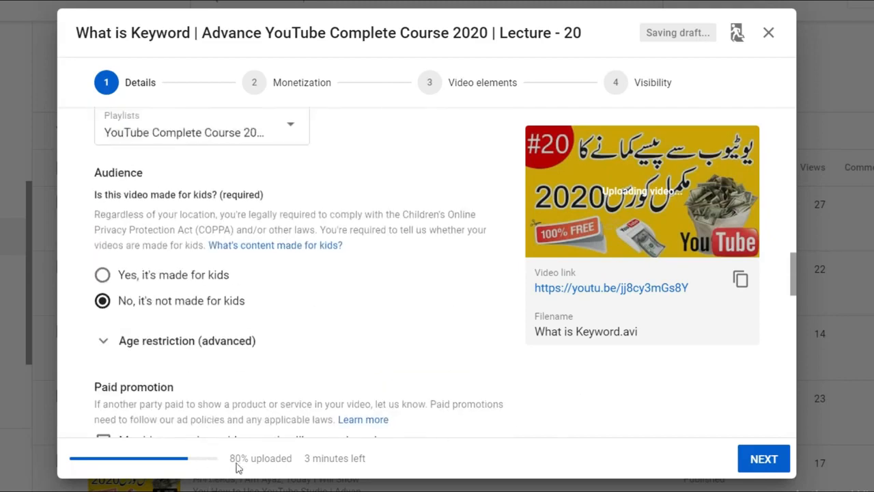
pyautogui.scroll(5, 486, 414)
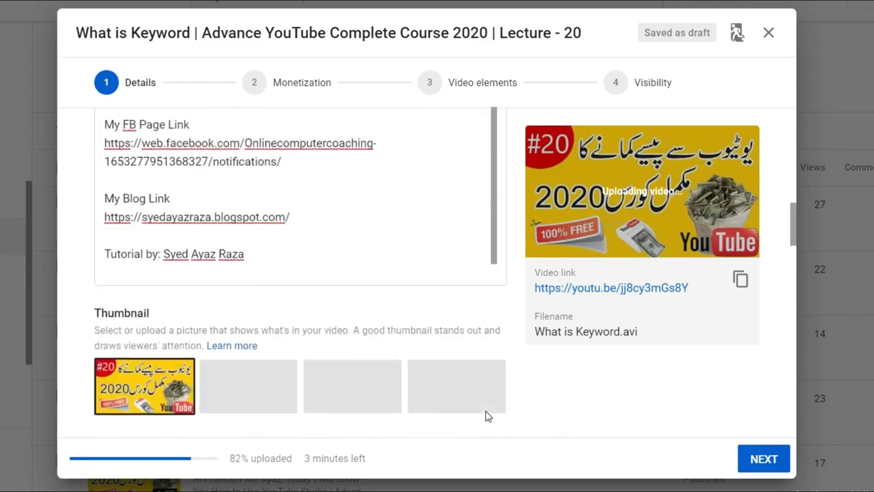
pyautogui.click(765, 460)
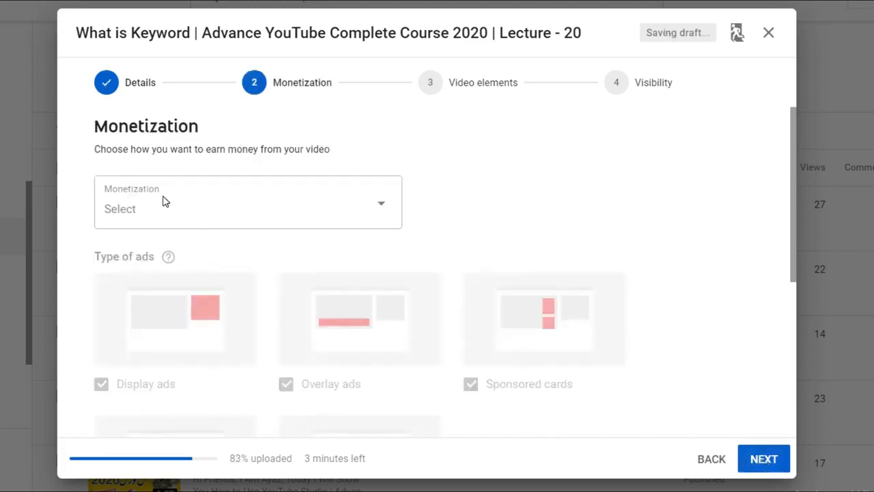
# - Turn monetization on for the video and continue to the Ad suitability stage
pyautogui.scroll(-4, 467, 244)
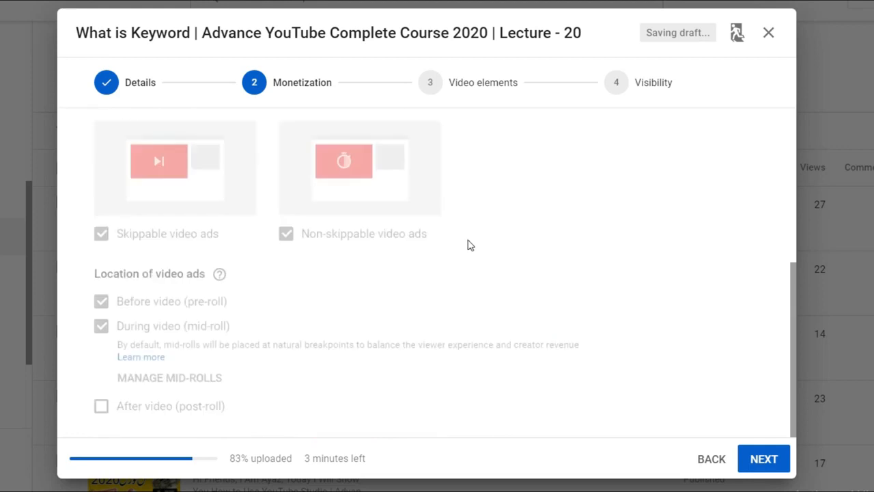
pyautogui.scroll(5, 471, 268)
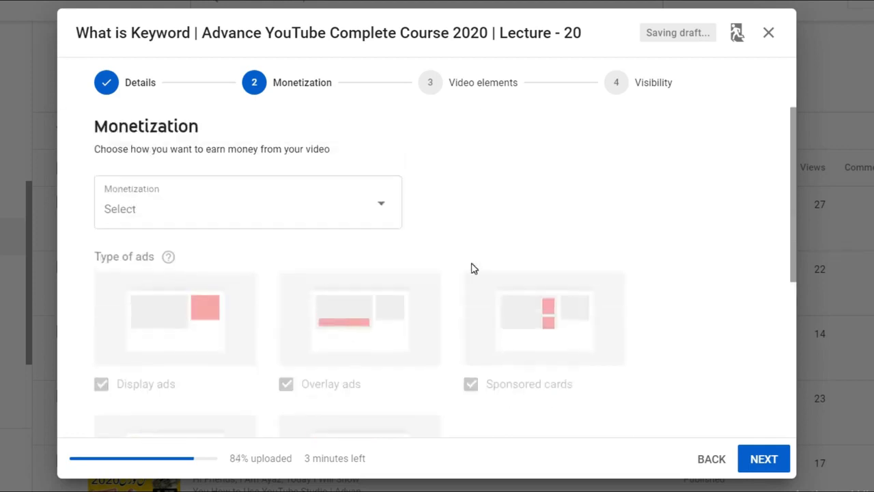
pyautogui.scroll(-4, 471, 268)
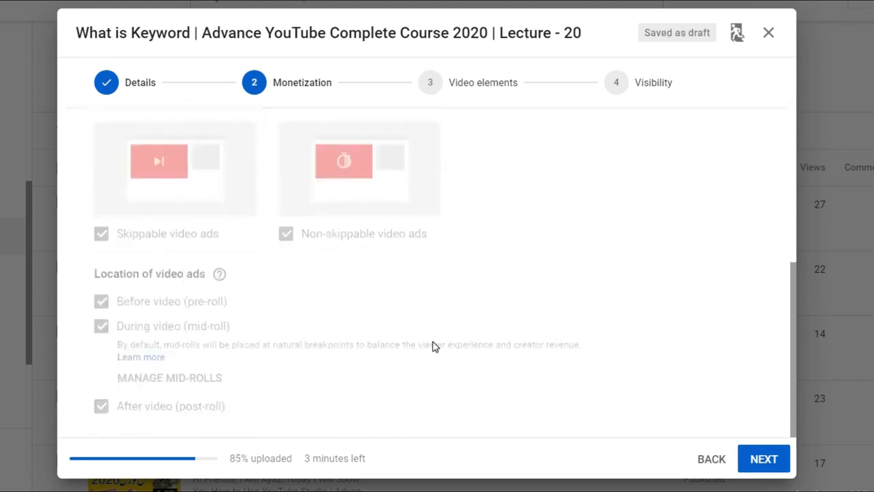
pyautogui.scroll(5, 433, 347)
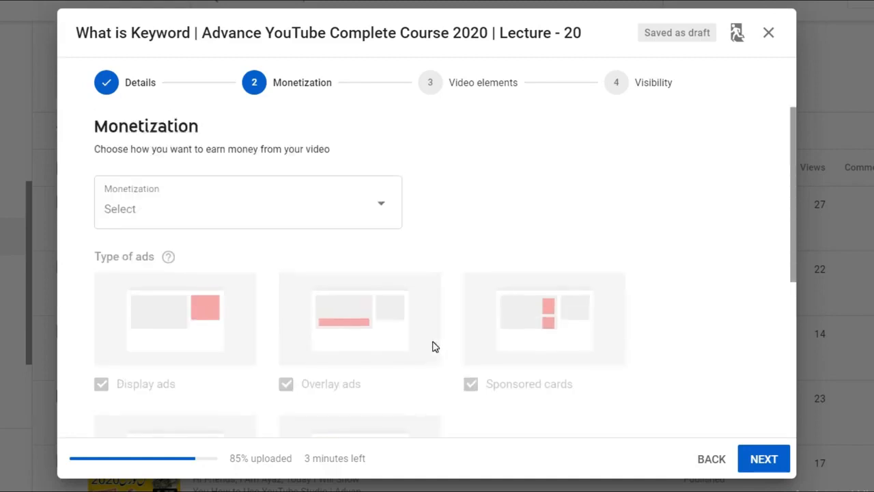
pyautogui.click(178, 217)
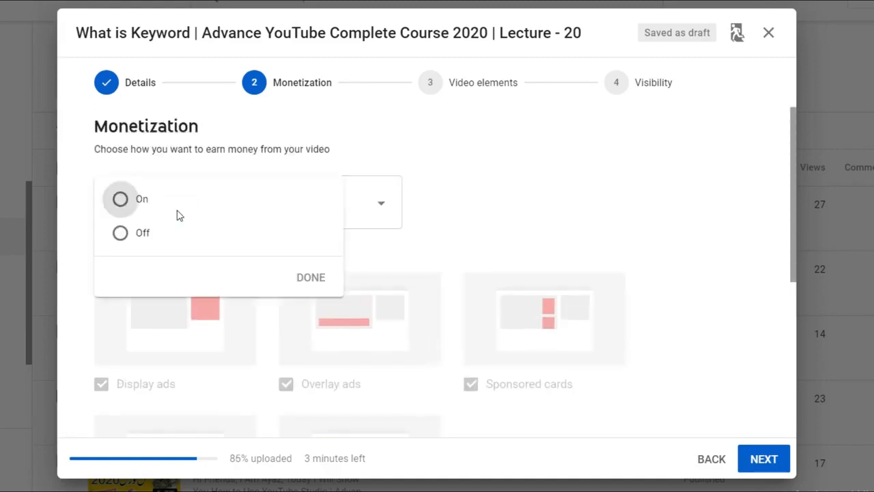
pyautogui.click(118, 199)
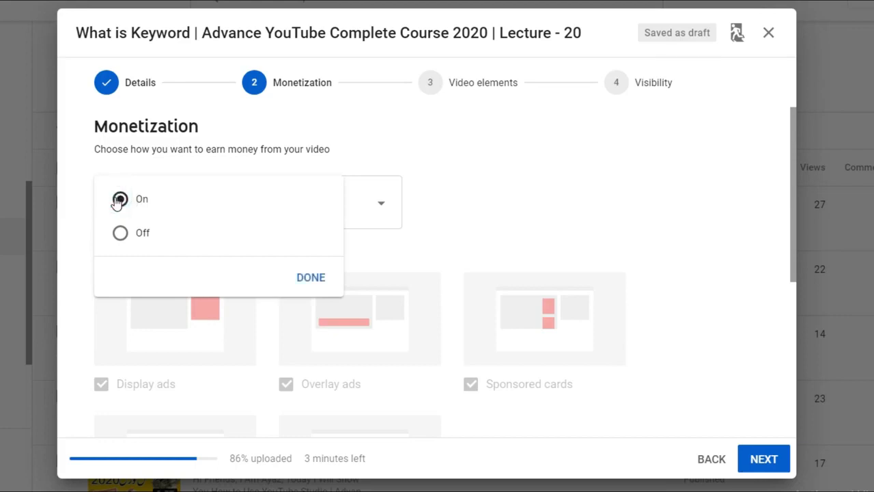
pyautogui.click(310, 278)
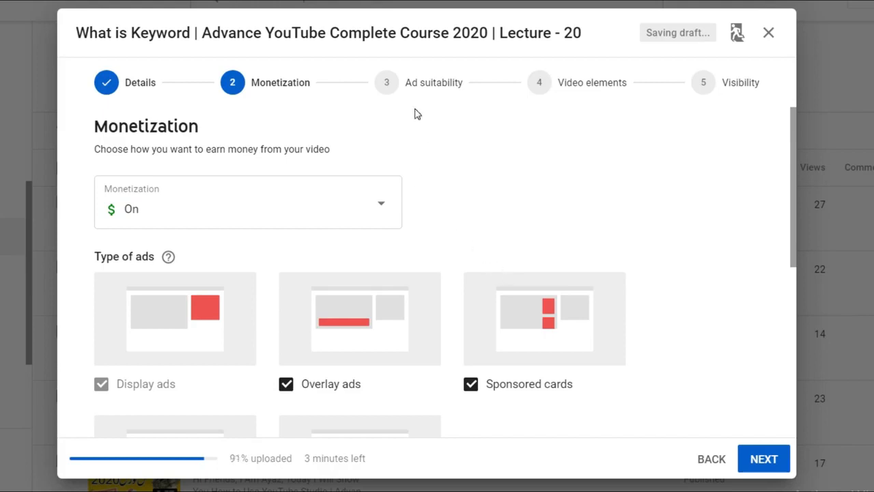
pyautogui.click(761, 467)
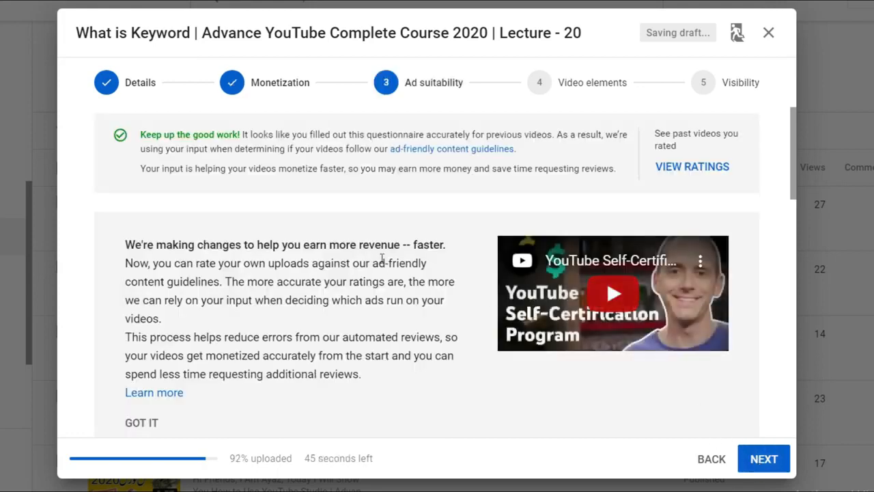
# - Rate the video's ad suitability as "None of the above" and continue to the Video elements stage
pyautogui.scroll(-5, 380, 273)
pyautogui.scroll(-1, 410, 294)
pyautogui.scroll(-2, 437, 303)
pyautogui.scroll(-4, 451, 307)
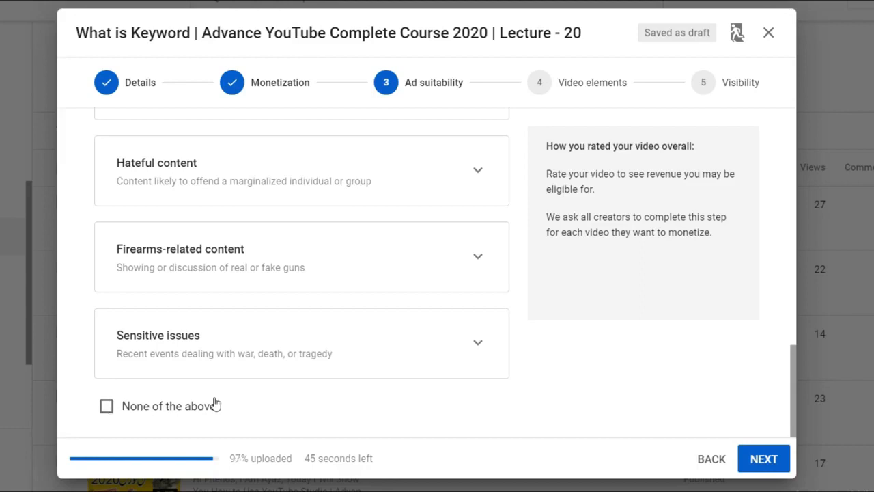
pyautogui.moveTo(793, 372); pyautogui.dragTo(796, 396)
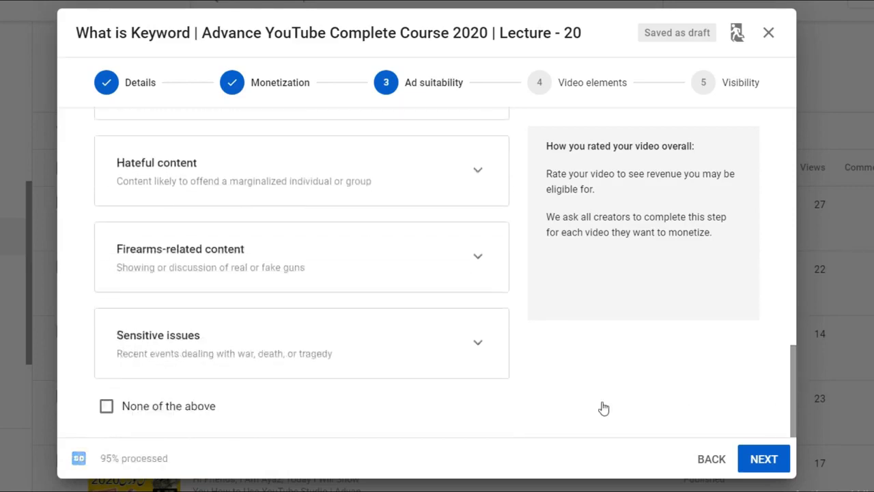
pyautogui.click(147, 412)
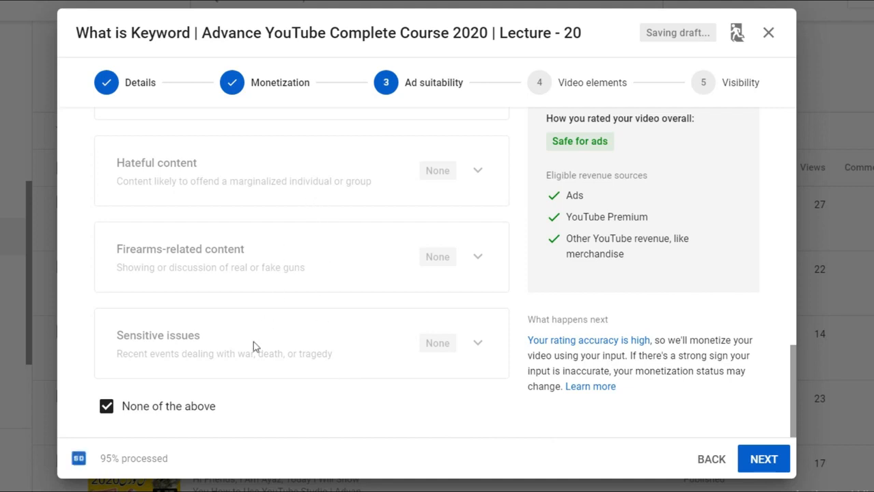
pyautogui.click(769, 461)
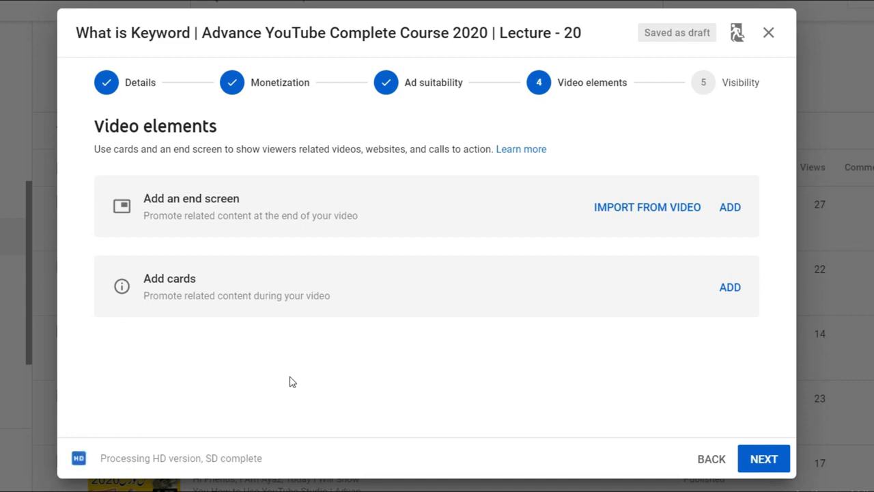
# - Add and save an end screen template with a subscribe element, a Best for viewer video and a Most recent upload video
pyautogui.click(737, 214)
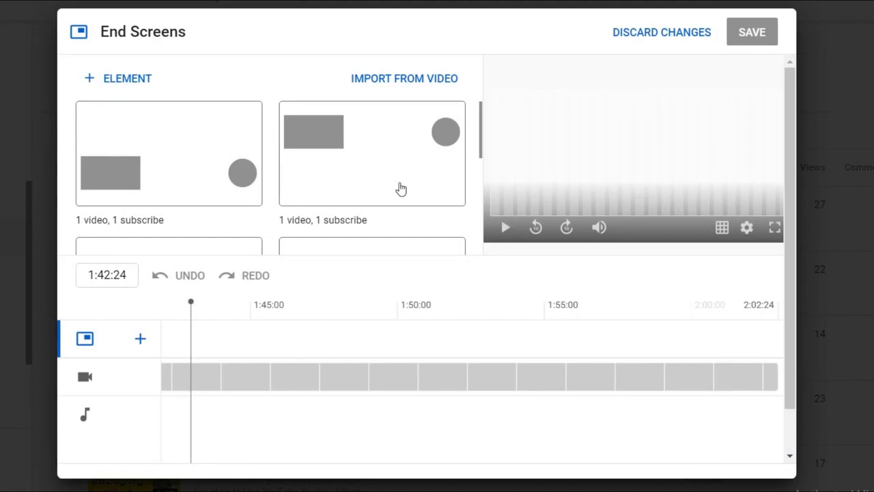
pyautogui.click(398, 190)
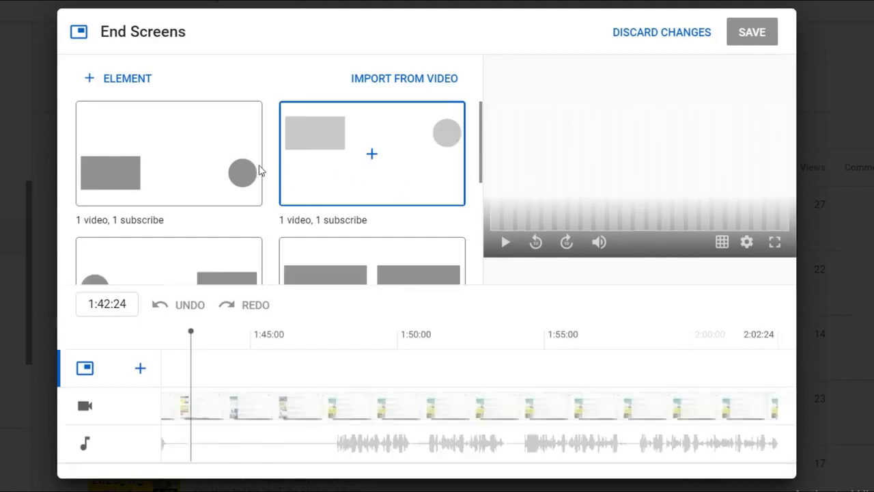
pyautogui.click(167, 174)
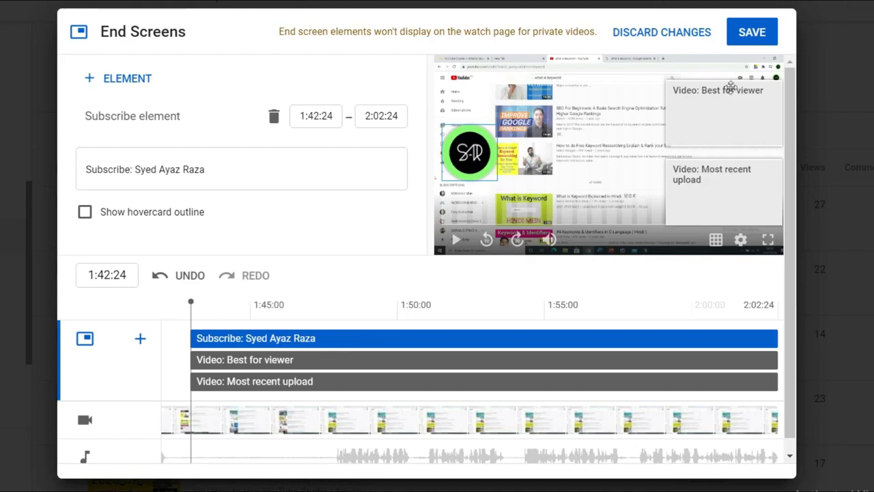
pyautogui.click(754, 33)
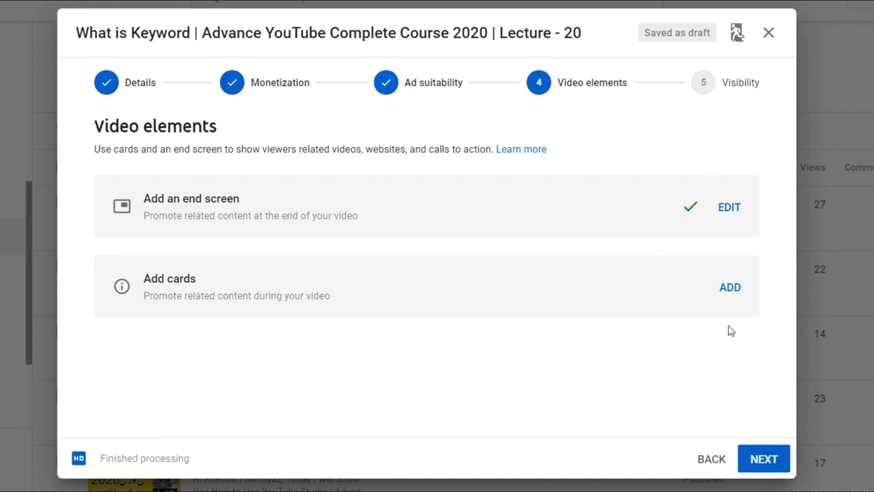
# - Add a video card at 1:40 linking to the "Most Important Setting" upload and continue to the Visibility stage
pyautogui.click(729, 289)
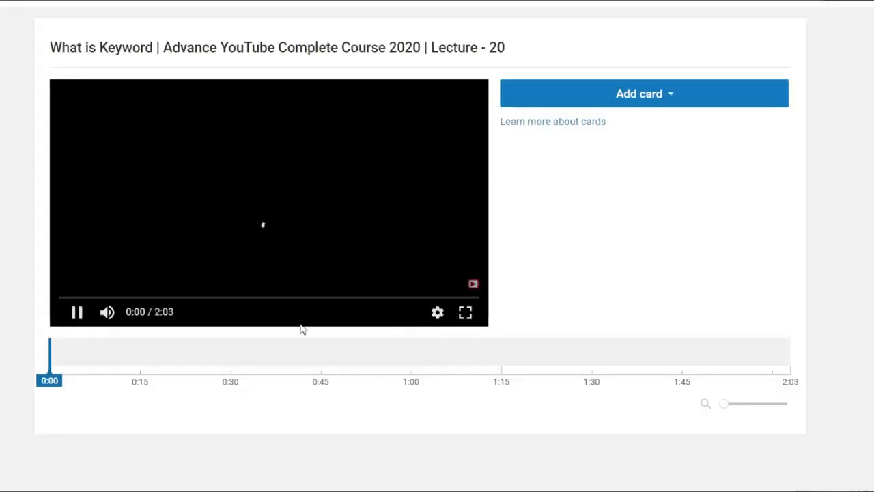
pyautogui.moveTo(53, 381); pyautogui.dragTo(655, 395)
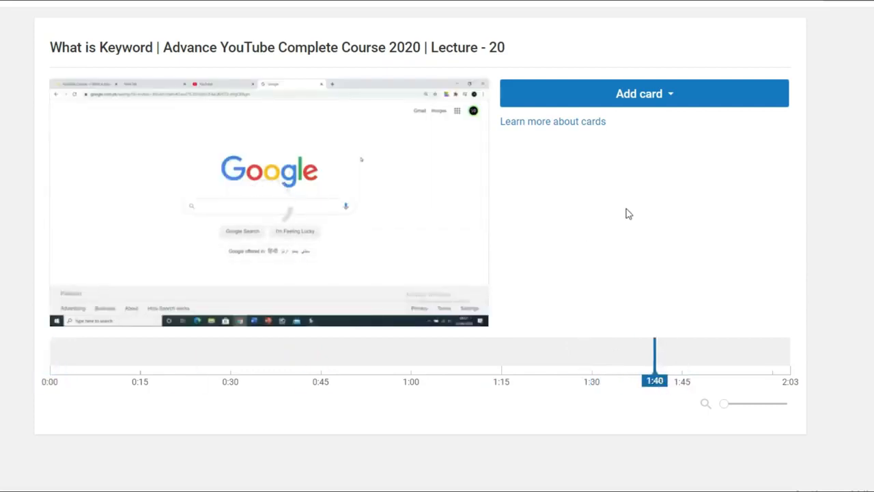
pyautogui.click(697, 94)
pyautogui.click(760, 151)
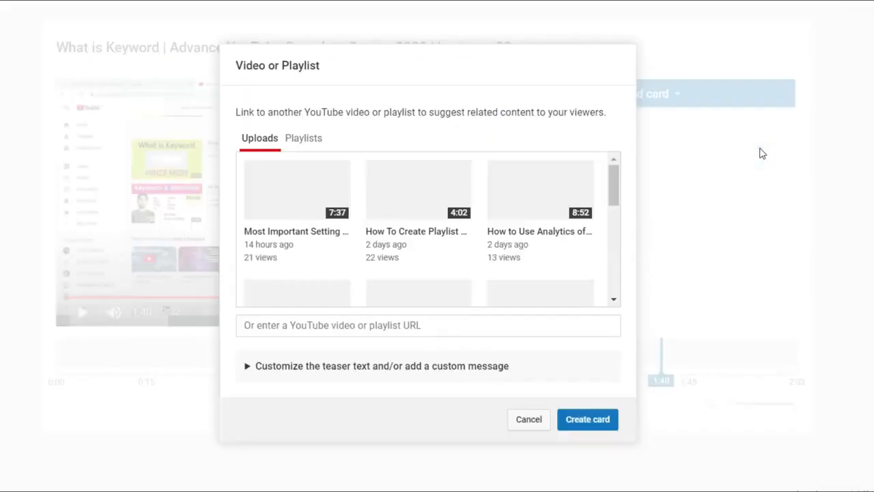
pyautogui.click(283, 194)
pyautogui.click(577, 423)
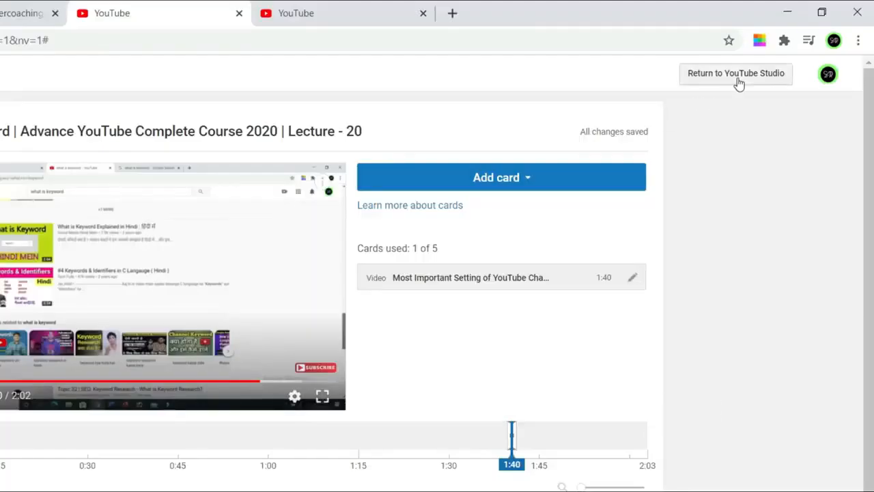
pyautogui.click(738, 80)
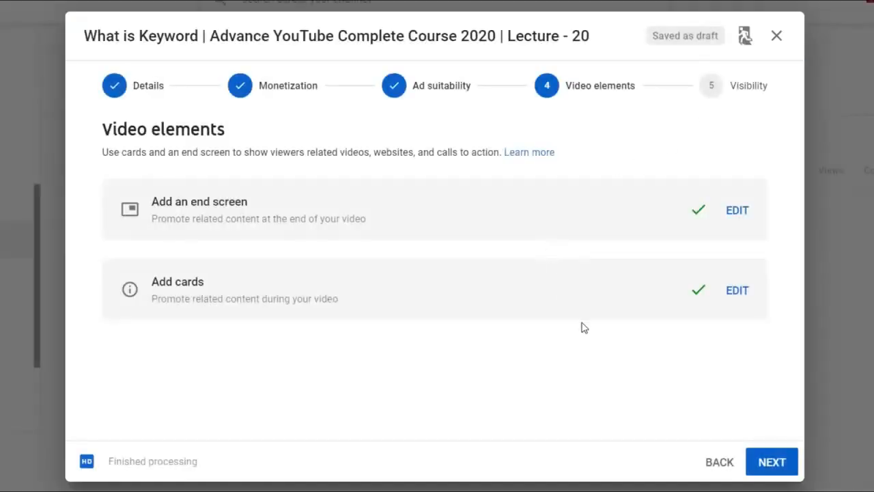
pyautogui.click(768, 465)
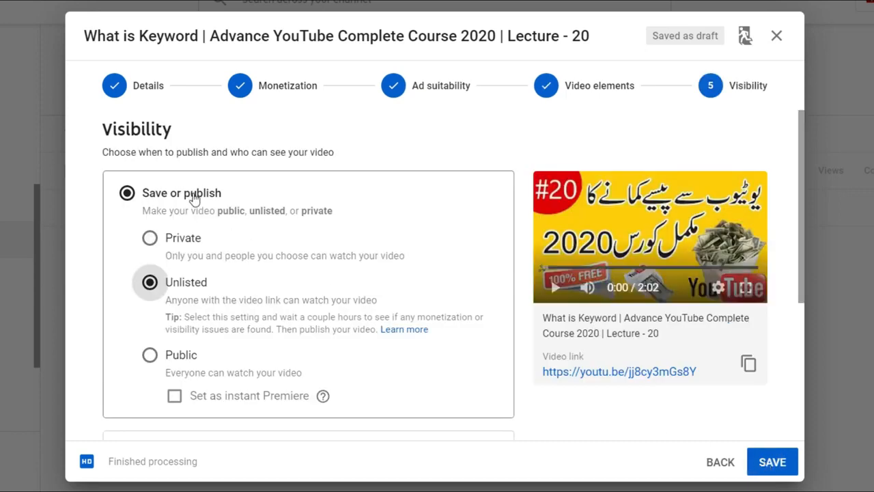
# - Try the Private, Unlisted and Public visibility options, toggle instant Premiere on and off, and return to Unlisted
pyautogui.click(172, 243)
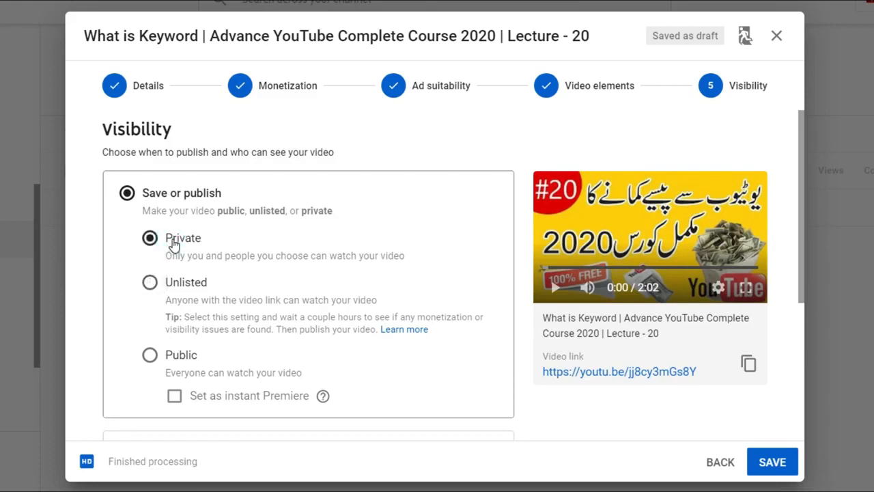
pyautogui.click(171, 289)
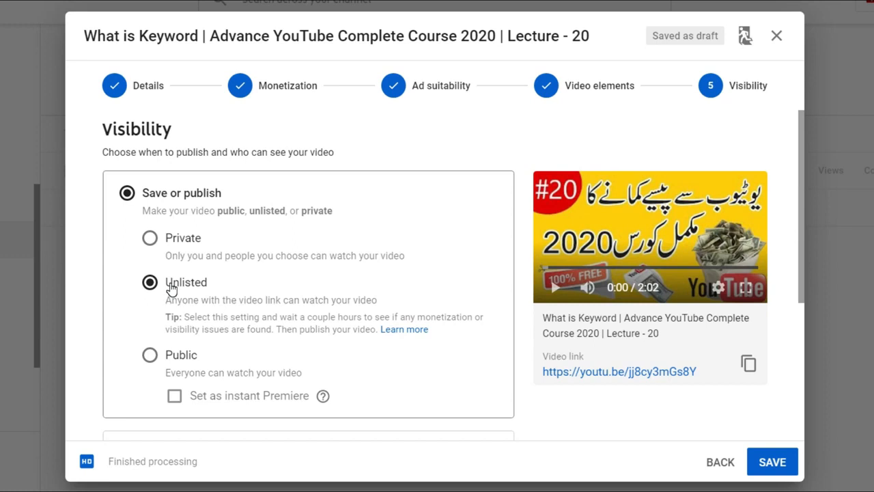
pyautogui.click(172, 359)
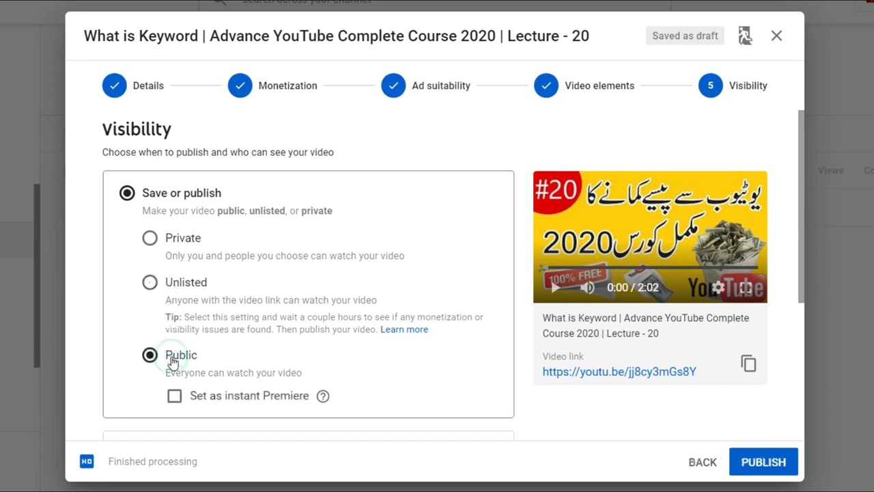
pyautogui.scroll(-1, 280, 343)
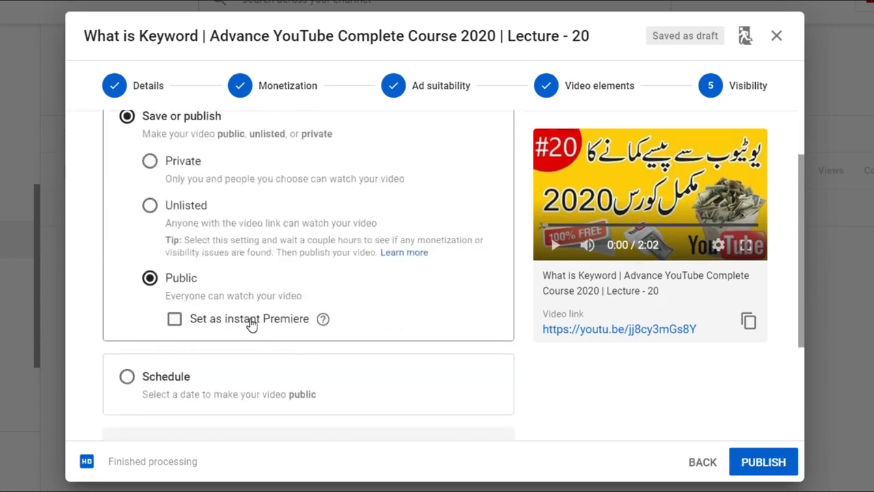
pyautogui.click(175, 321)
pyautogui.click(175, 322)
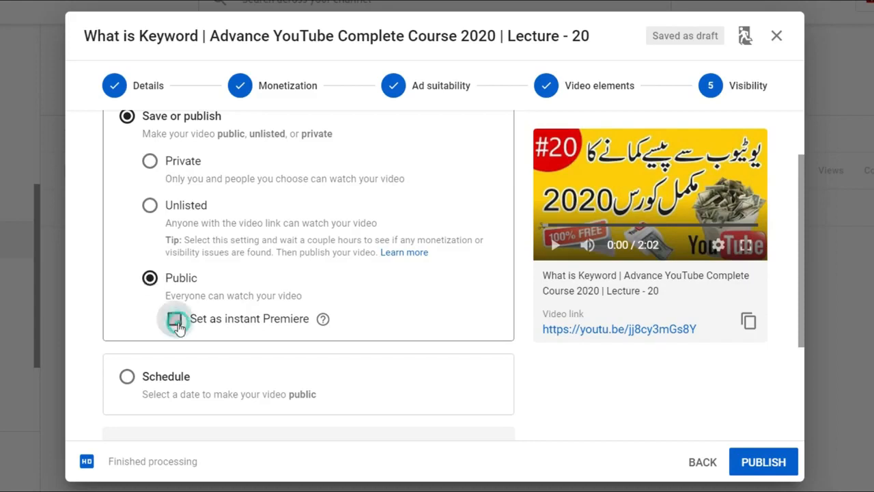
pyautogui.click(150, 205)
# - Set the video to be made public on a schedule, on Jun 22, 2020 at 12:15 PM
pyautogui.scroll(-1, 240, 329)
pyautogui.scroll(-1, 239, 330)
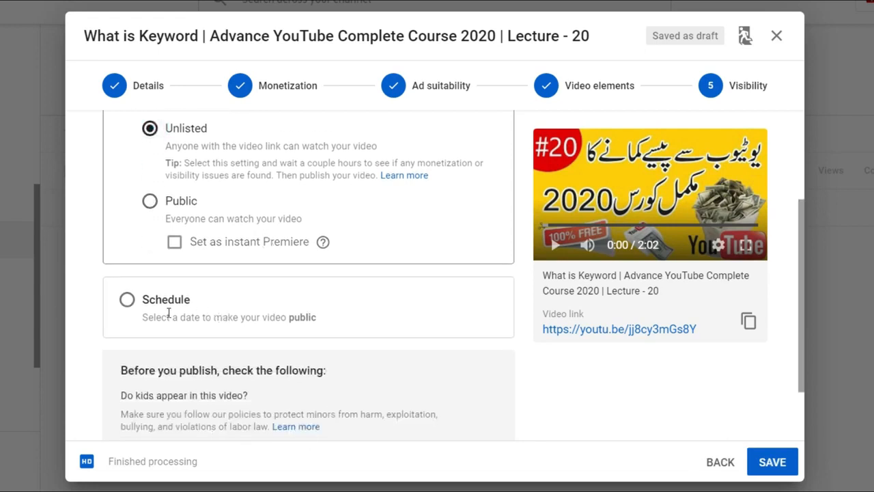
pyautogui.click(127, 303)
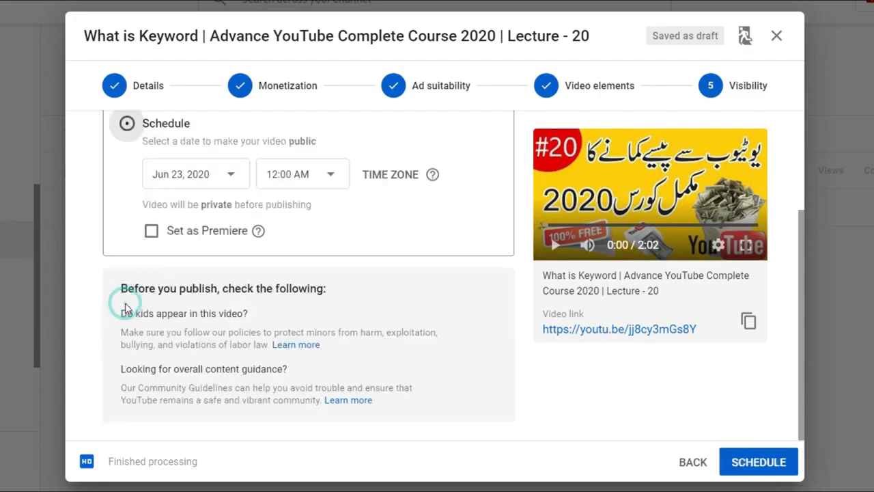
pyautogui.scroll(1, 377, 326)
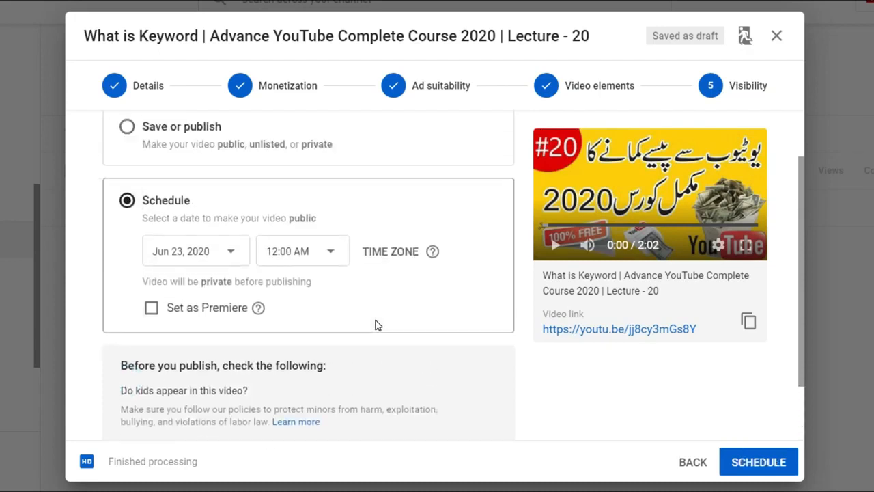
pyautogui.click(228, 254)
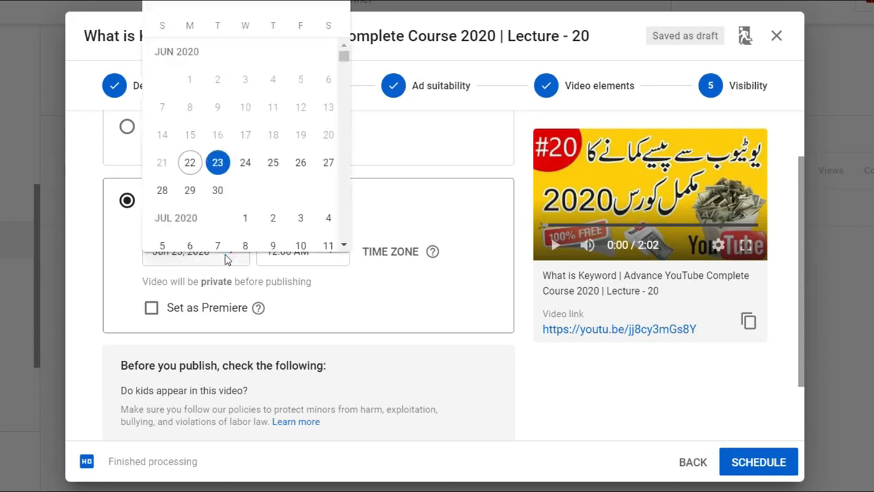
pyautogui.click(191, 164)
pyautogui.click(305, 256)
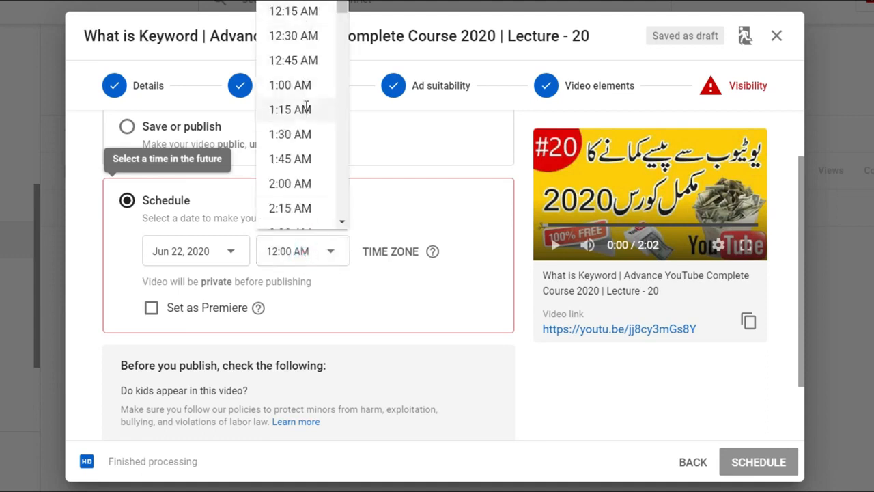
pyautogui.scroll(-8, 306, 108)
pyautogui.scroll(-8, 307, 133)
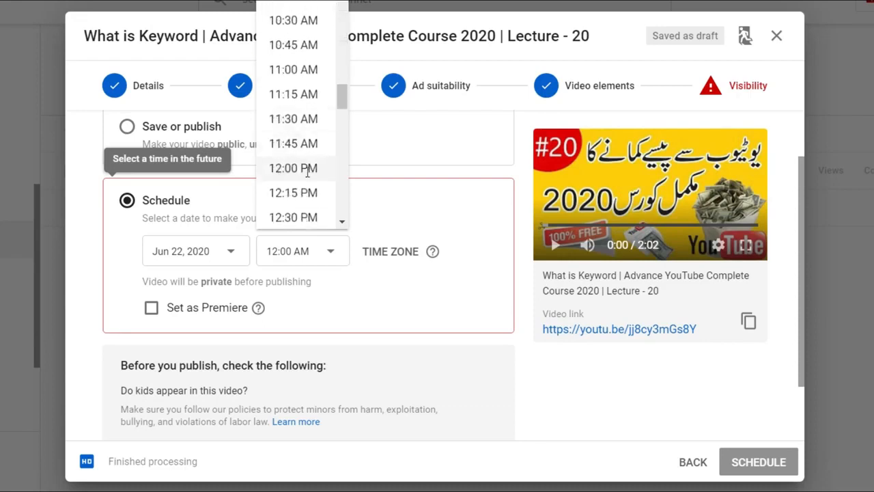
pyautogui.scroll(-1, 307, 171)
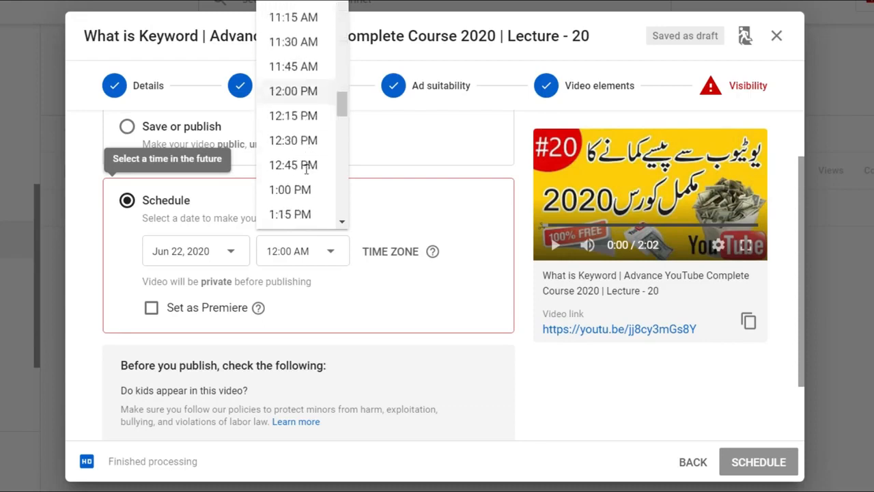
pyautogui.click(307, 117)
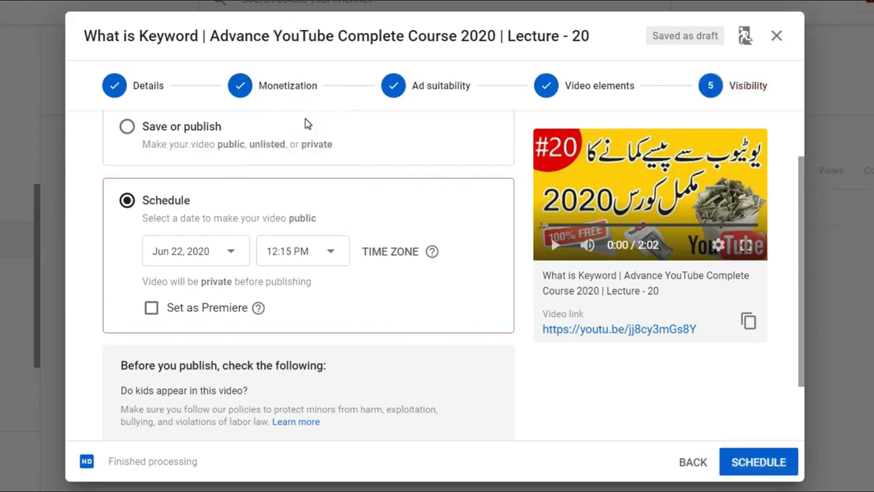